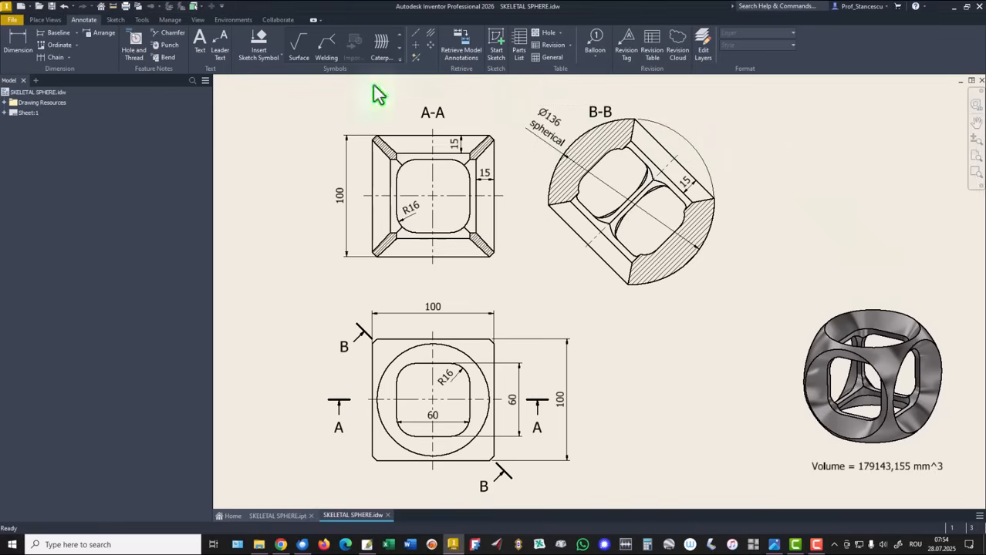
Start a new file from the SKELETAL SPHERE drawing to pick a template.
left_click(22, 8)
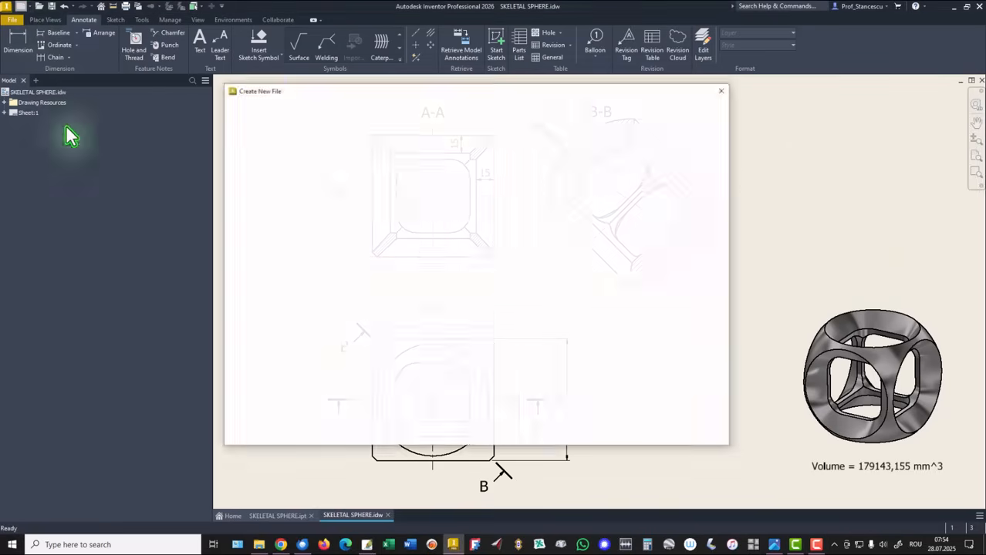
Create a Standard (mm).ipt part and sketch a Ø136 circle centred on the origin of the XY plane.
key("Escape")
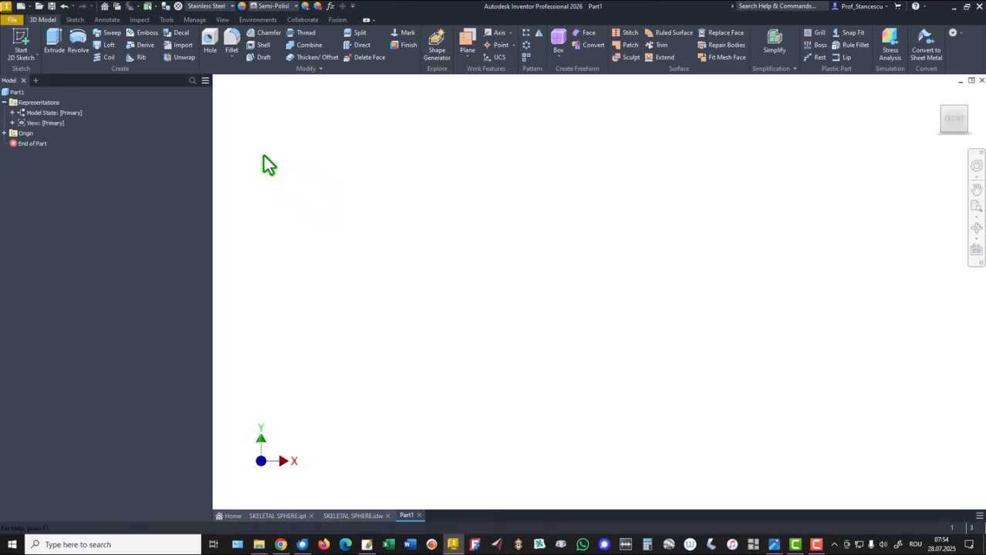
left_click(17, 44)
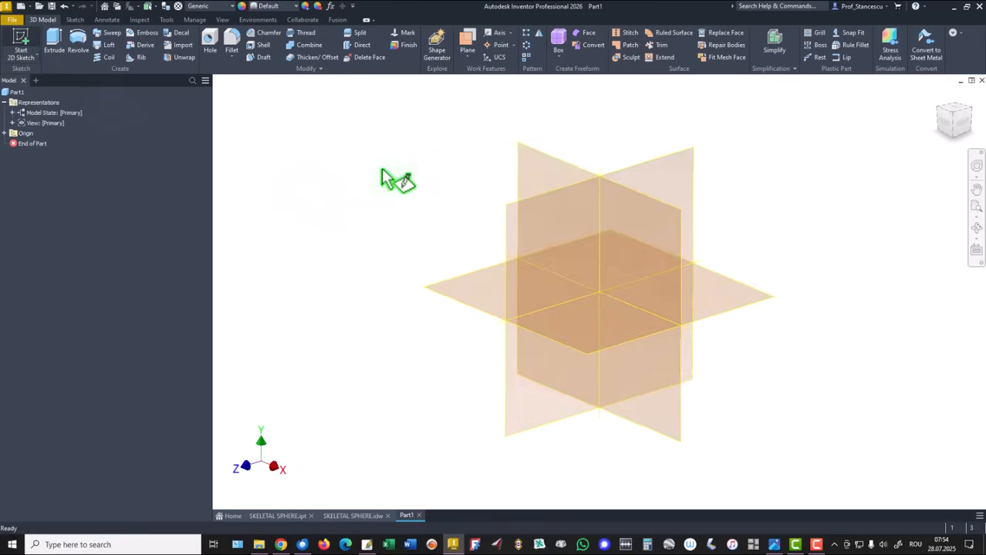
left_click(542, 155)
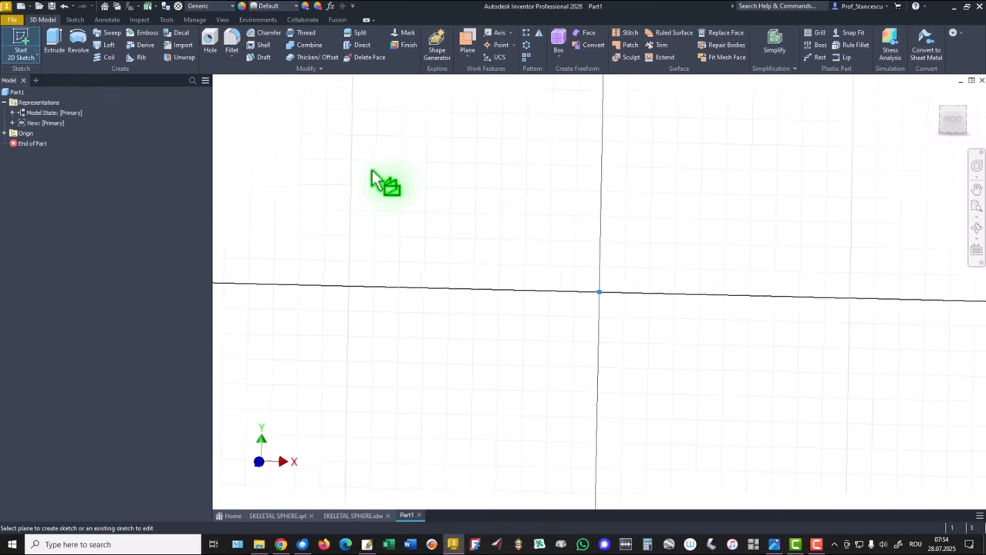
left_click(78, 43)
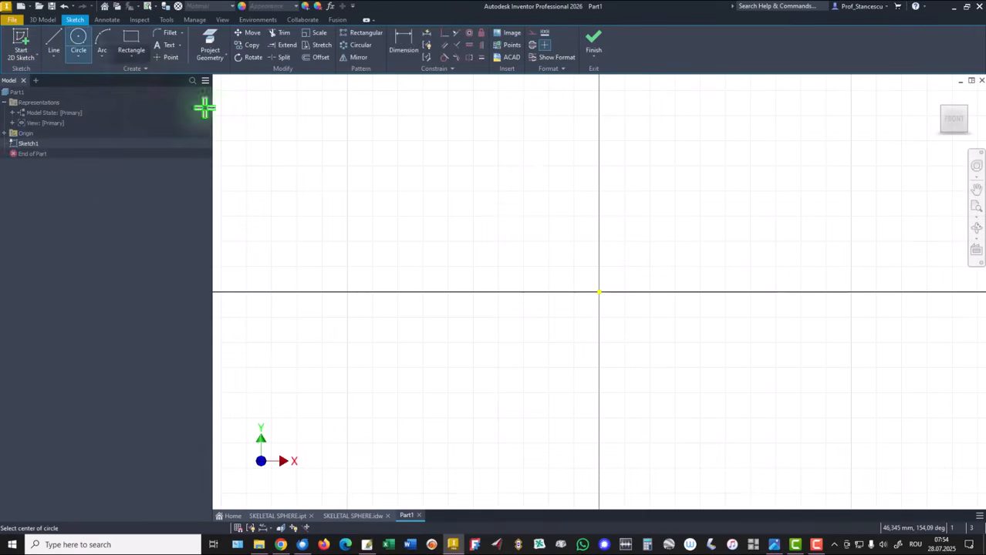
left_click(597, 292)
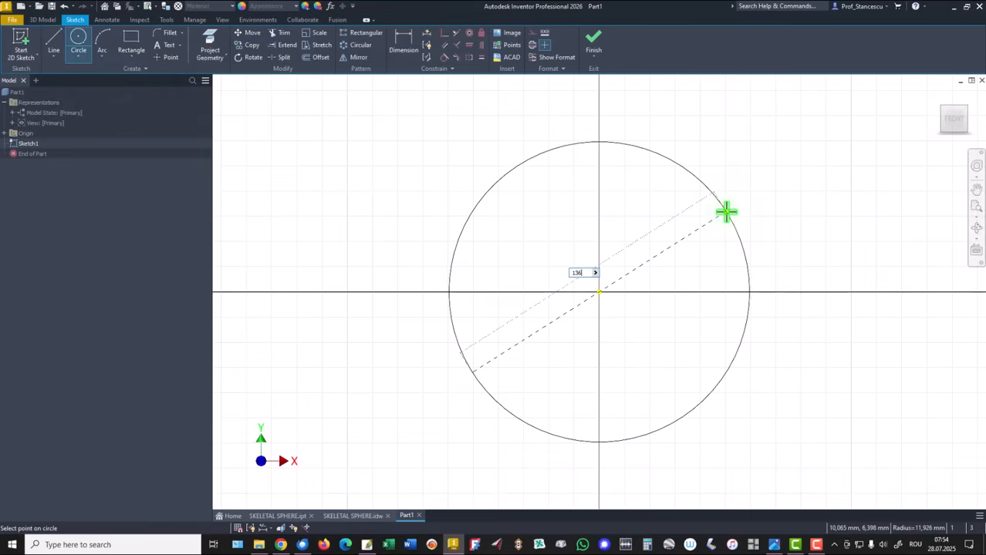
key("Return")
key("Home")
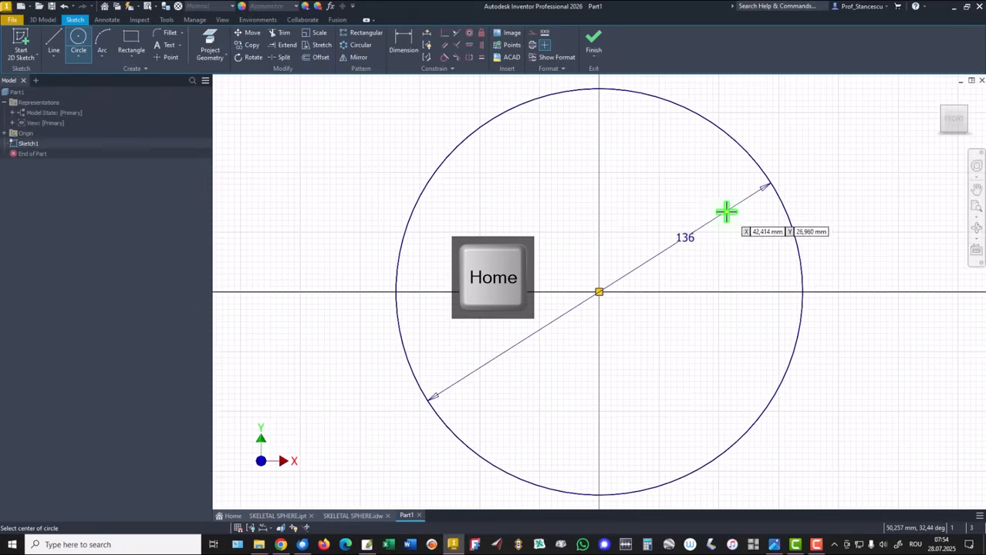
Draw a vertical centerline through the circle's centre, from its top to its bottom.
left_click(48, 45)
left_click(539, 98)
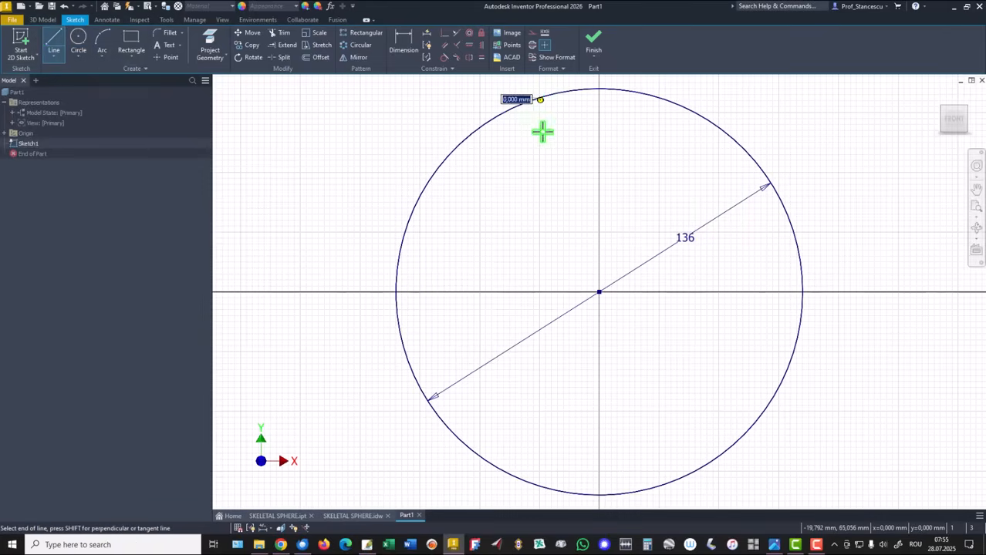
left_click(539, 486)
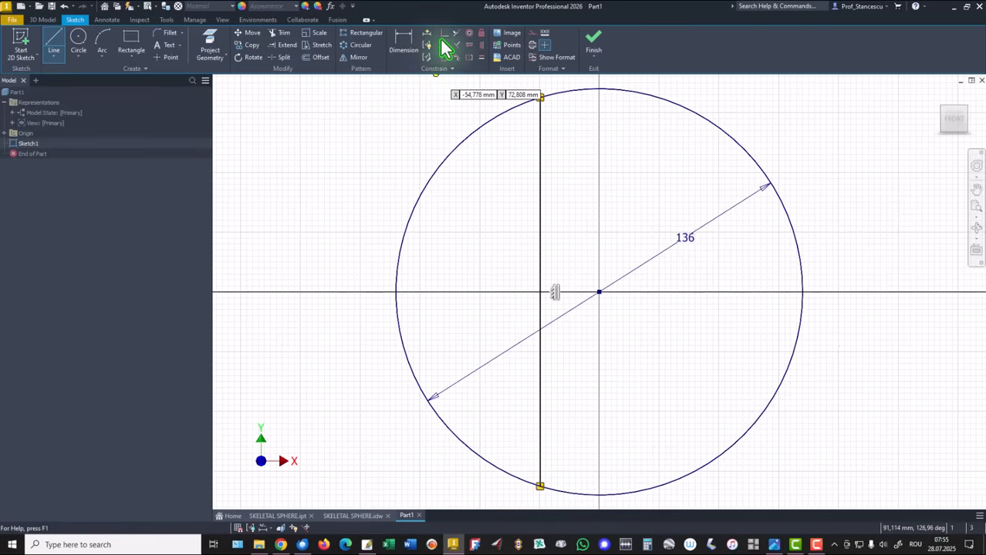
left_click(445, 34)
left_click(539, 259)
left_click(597, 291)
right_click(379, 134)
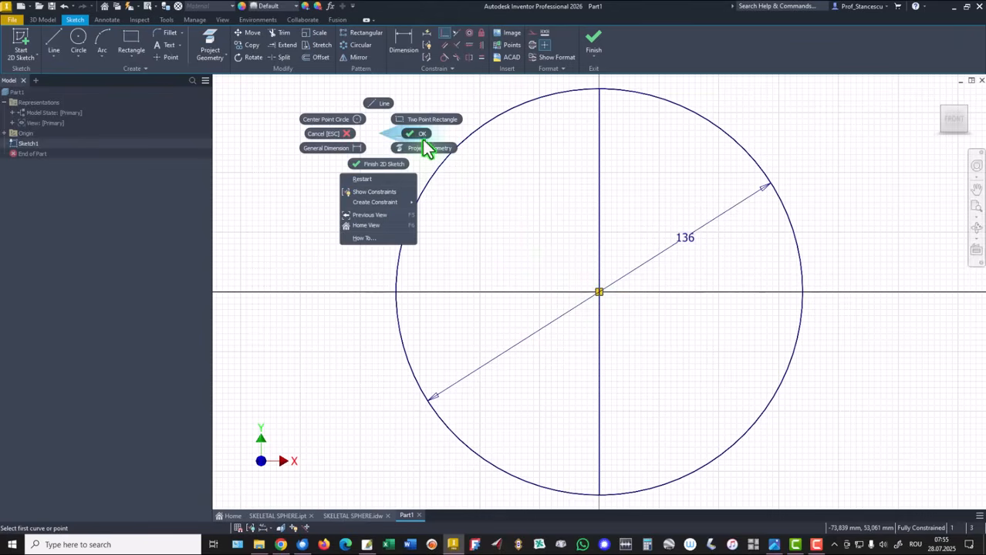
left_click(422, 132)
left_click(572, 175)
right_click(572, 175)
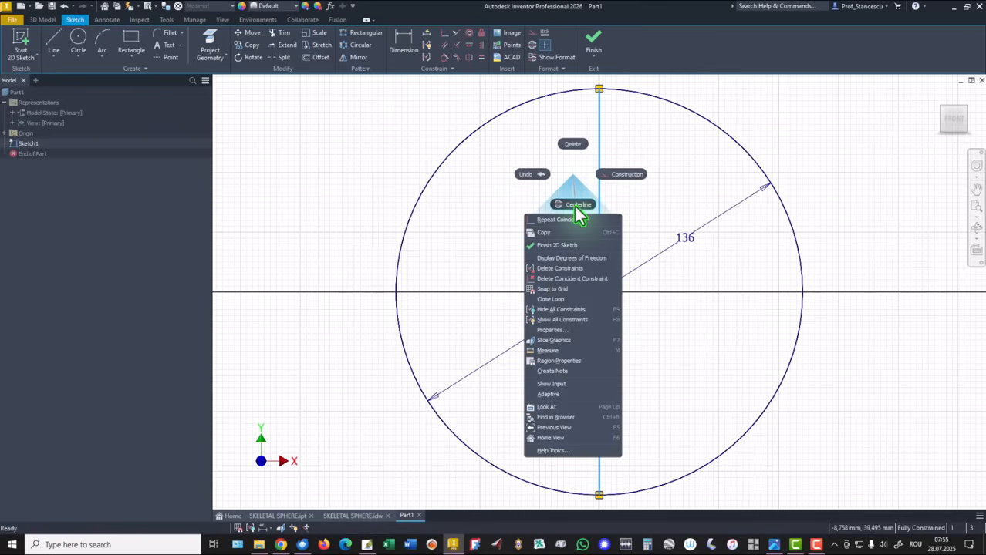
left_click(577, 206)
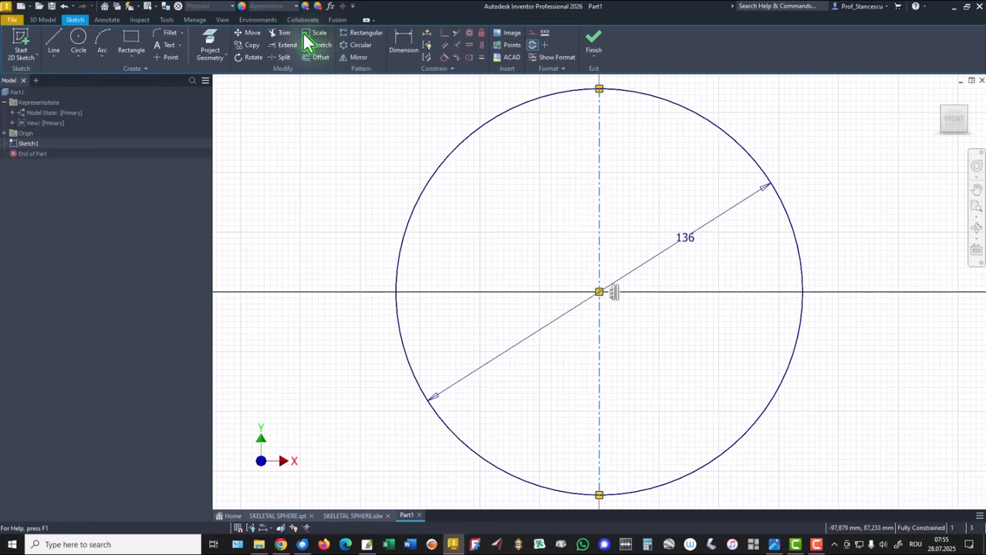
Trim away the circle's right half and finish the sketch.
left_click(280, 33)
left_click(755, 165)
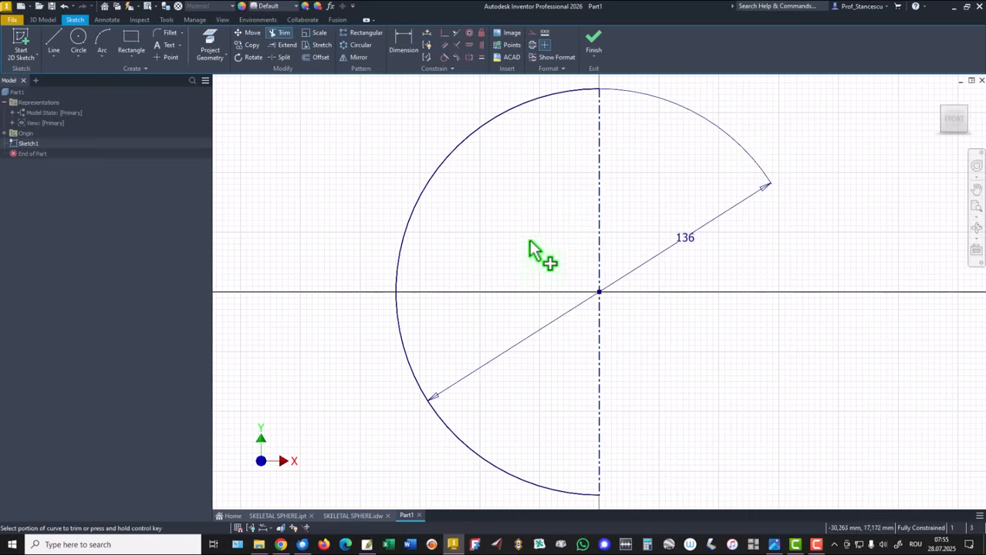
left_click(592, 45)
key("F6")
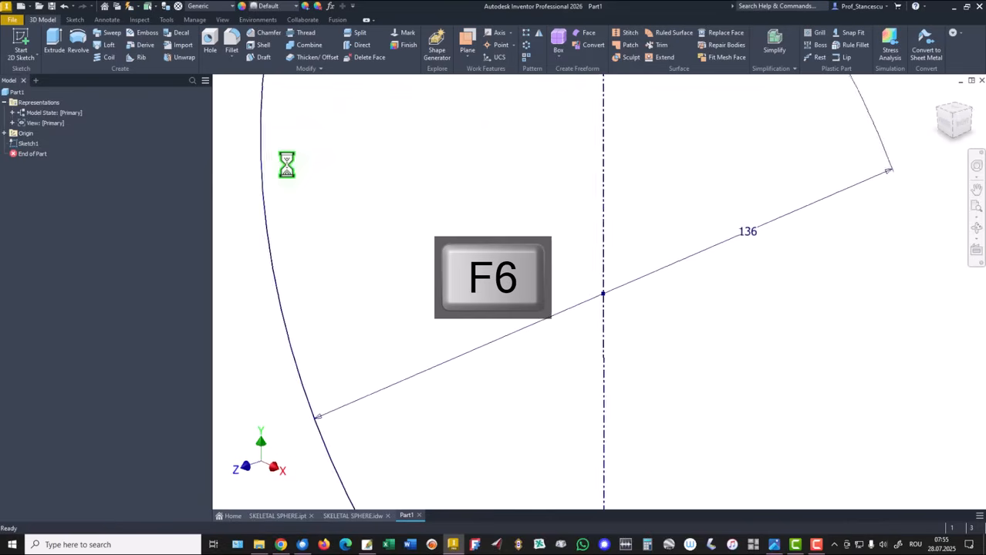
Revolve the half-circle 360° into a solid sphere, then return to the SKELETAL SPHERE drawing.
left_click(77, 46)
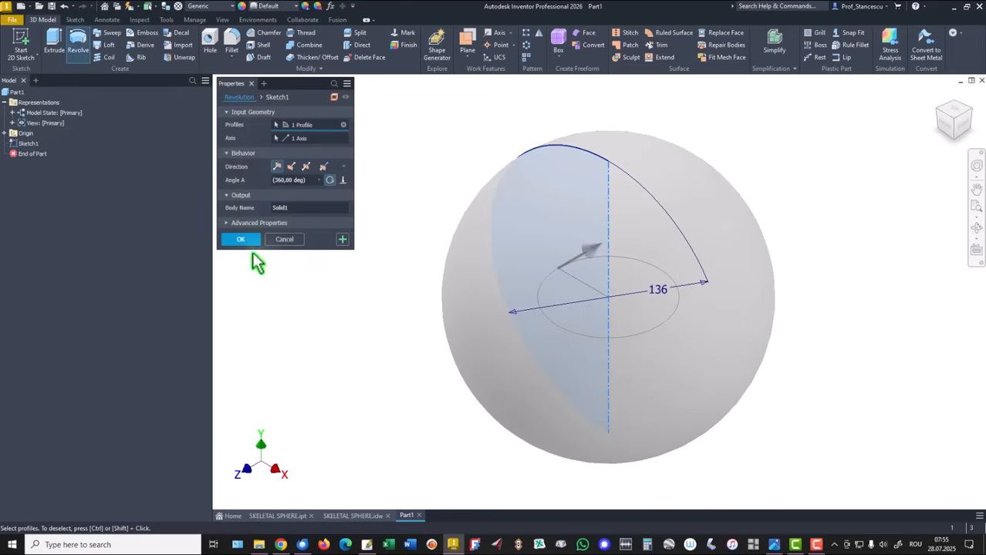
left_click(242, 239)
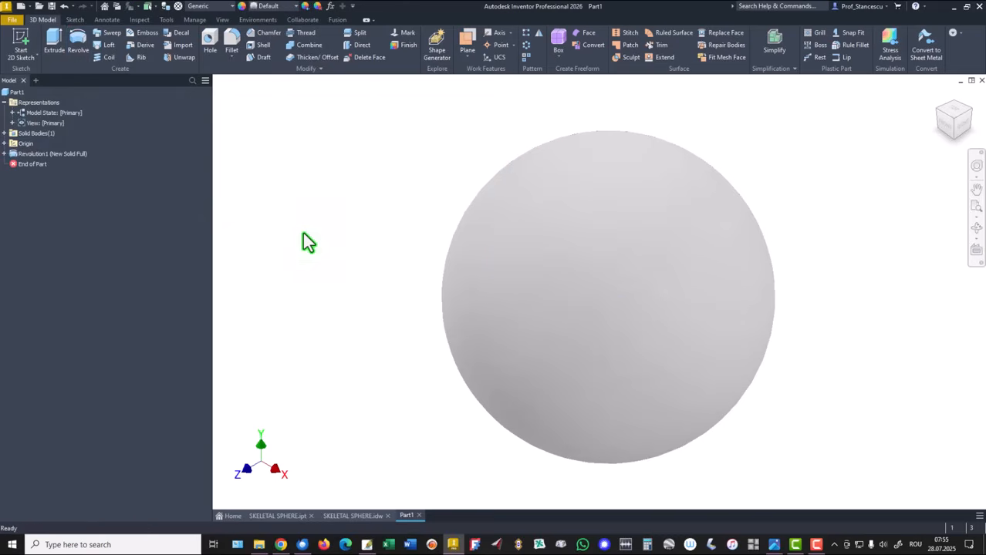
left_click(355, 516)
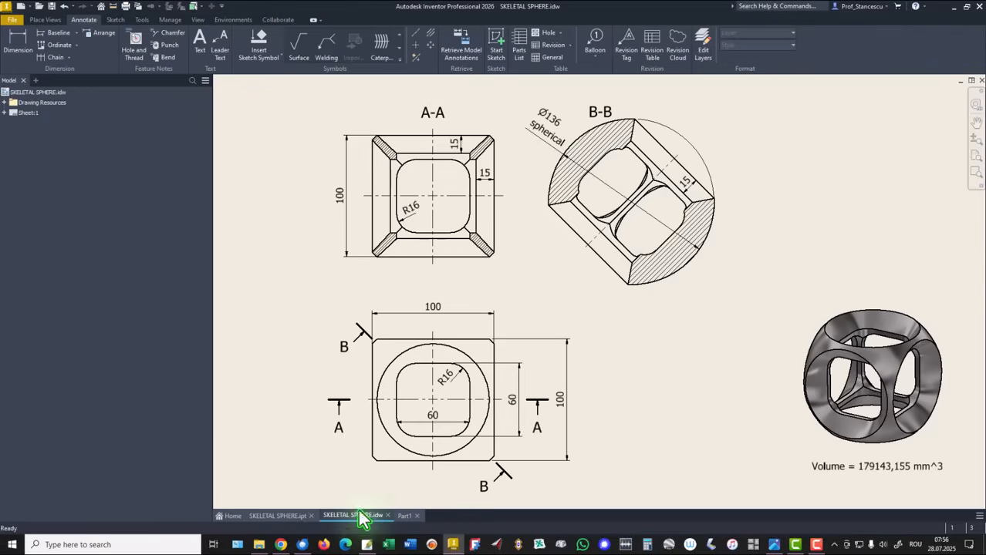
Check the 100 dimension in view A-A, then go back to the Part1 sphere.
left_click(340, 204)
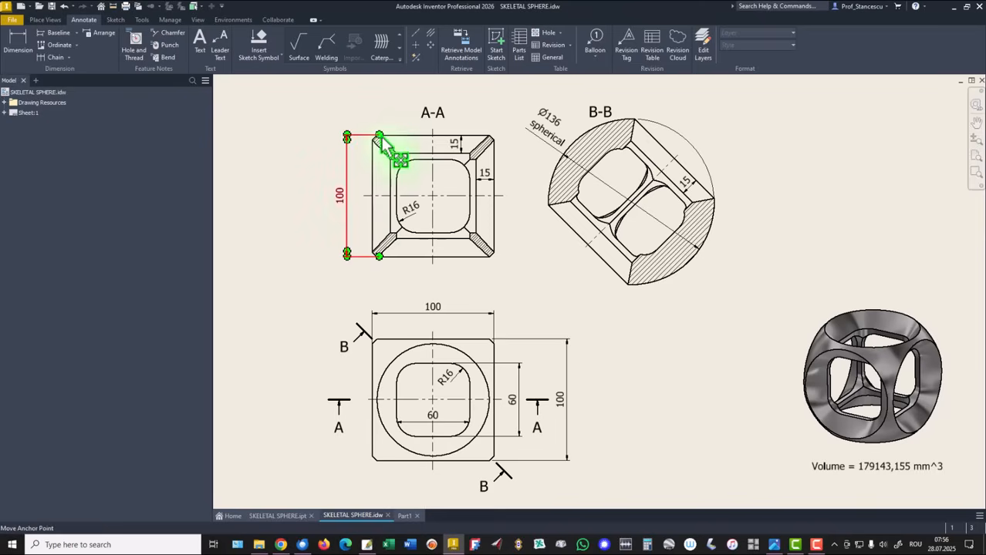
key("Escape")
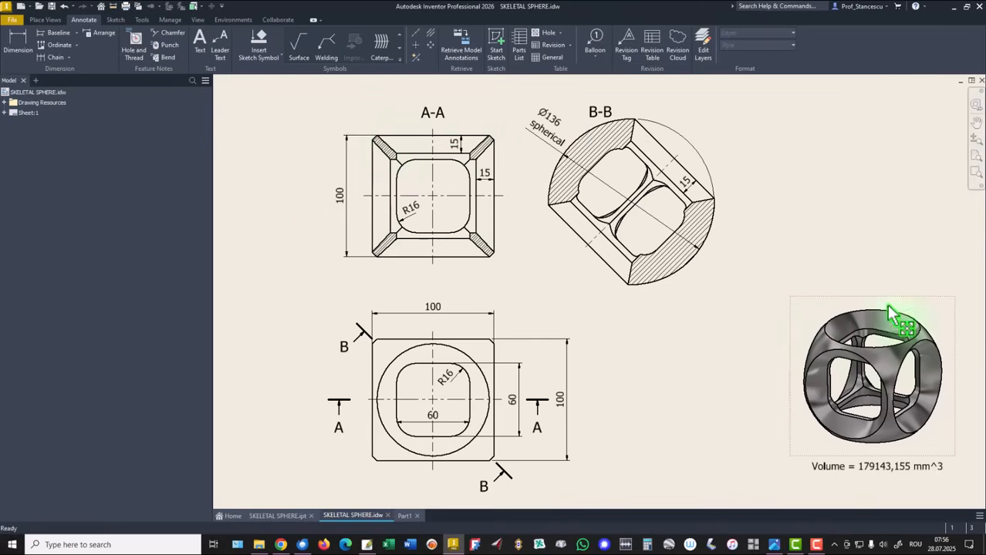
left_click(406, 516)
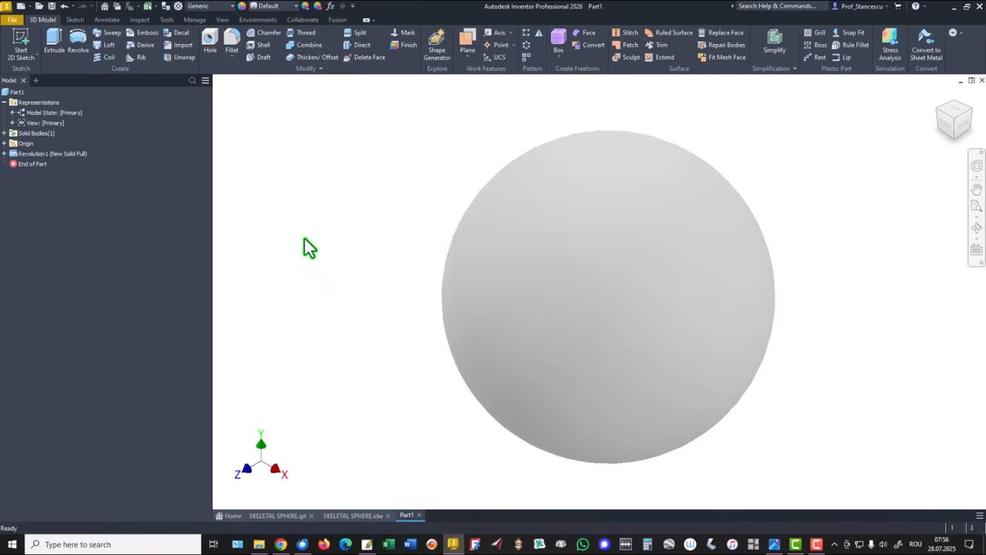
Create Work Plane1 offset 100/2 mm upward from the XZ Plane.
left_click(469, 45)
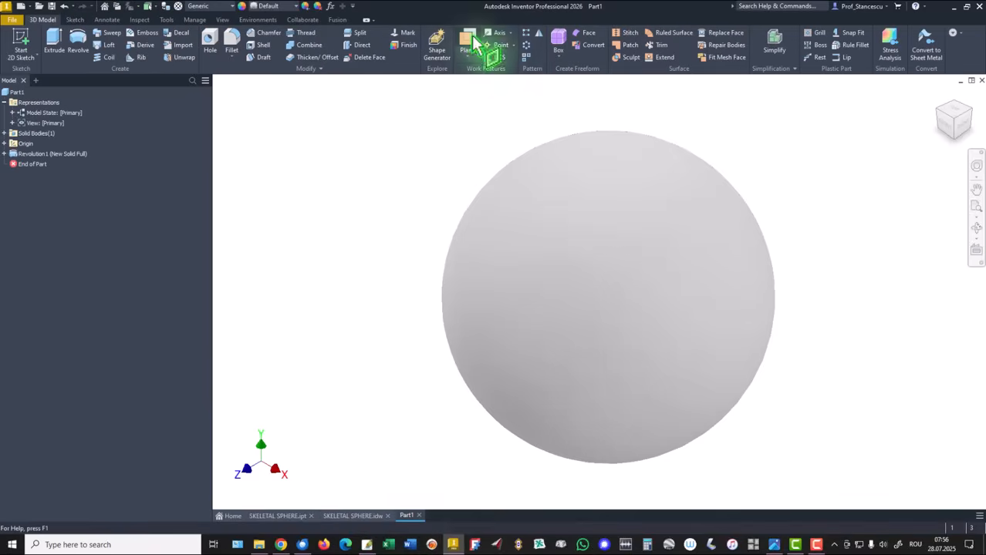
left_click(4, 143)
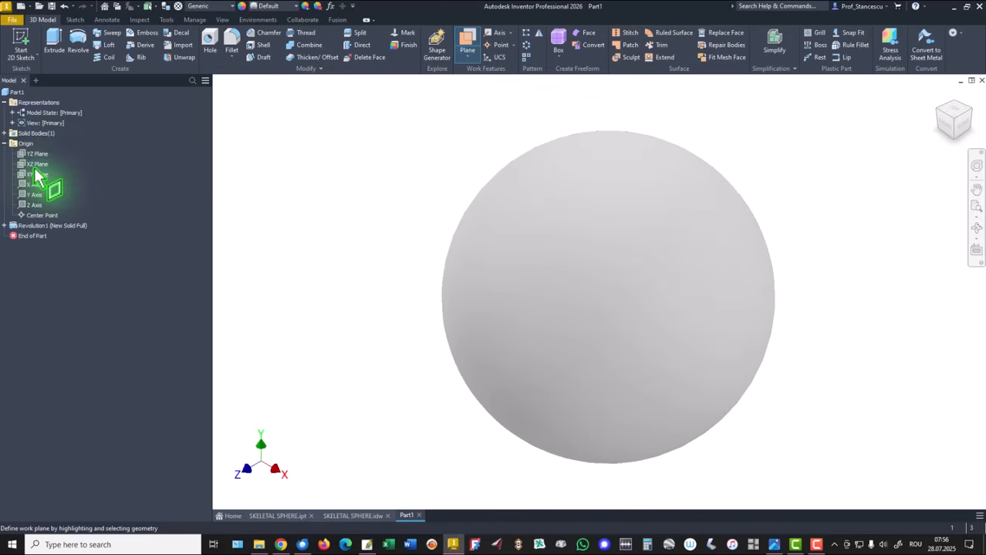
left_click(34, 168)
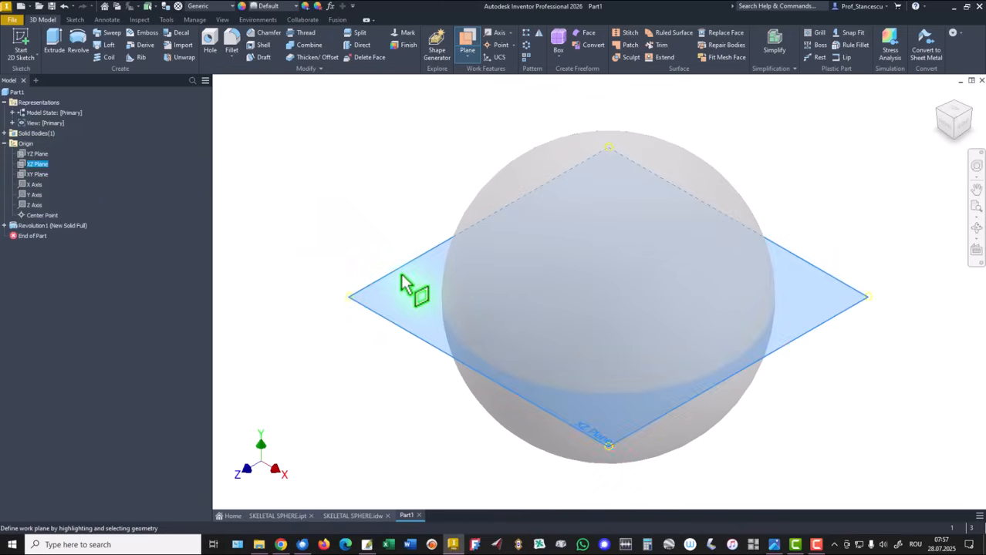
left_click_drag(411, 286, 411, 218)
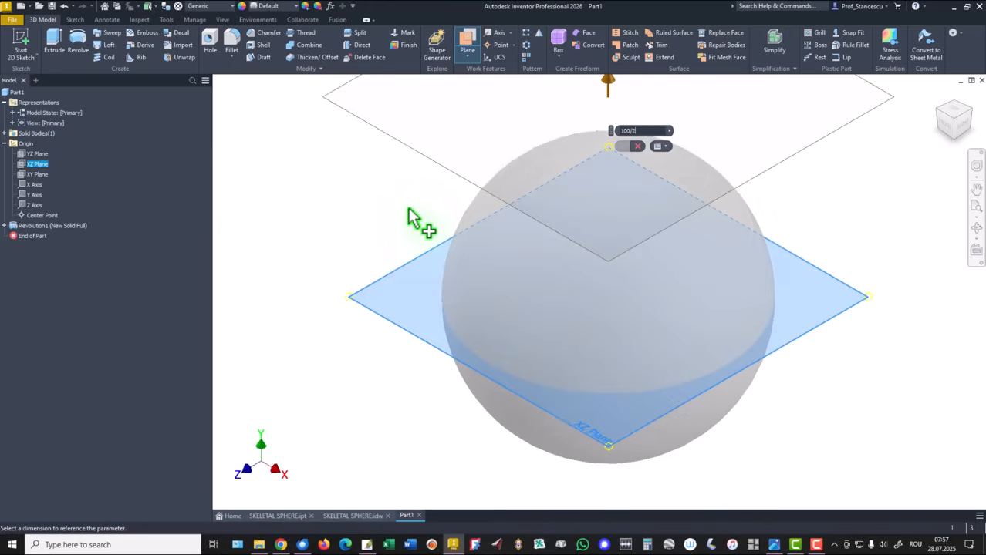
key("Return")
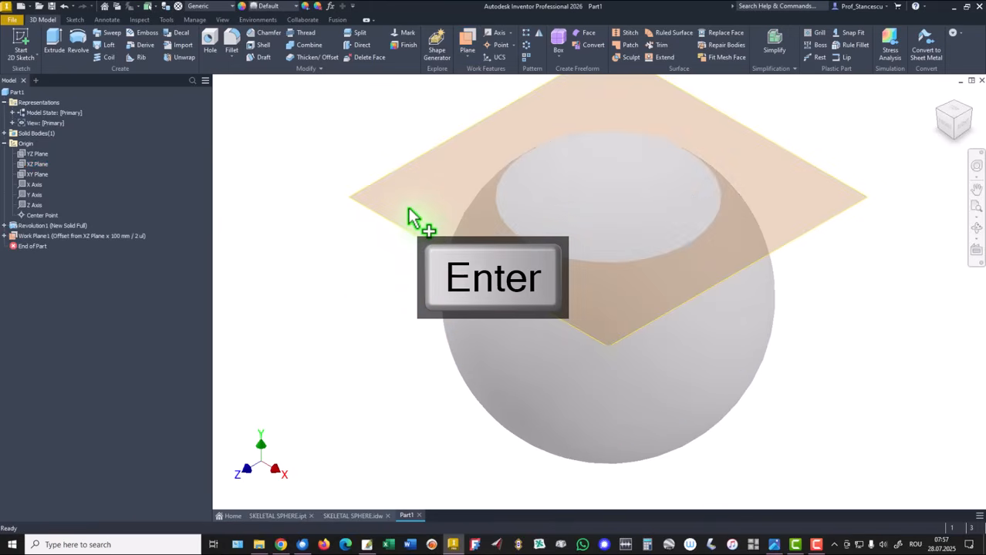
key("F6")
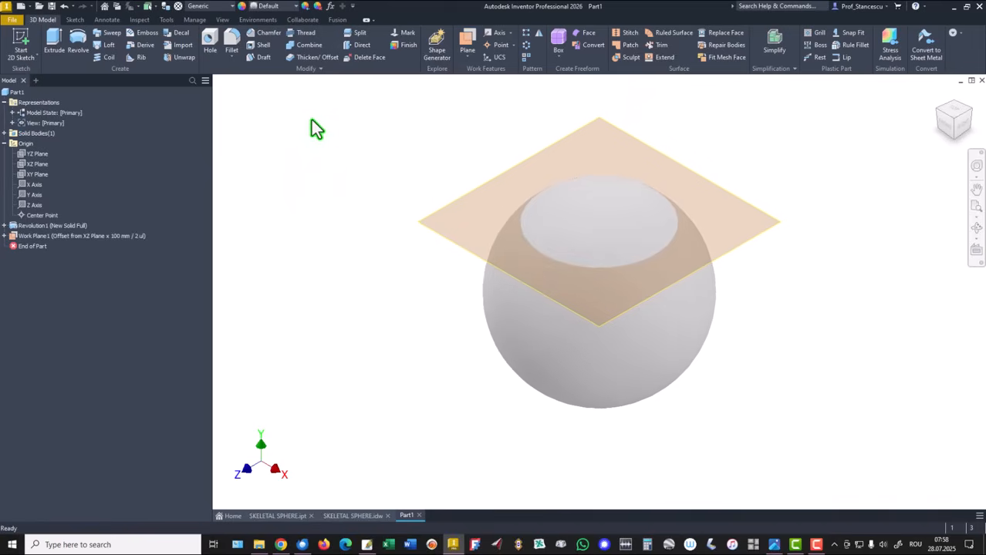
Split the solid sphere at Work Plane1, keeping the lower side.
left_click(353, 35)
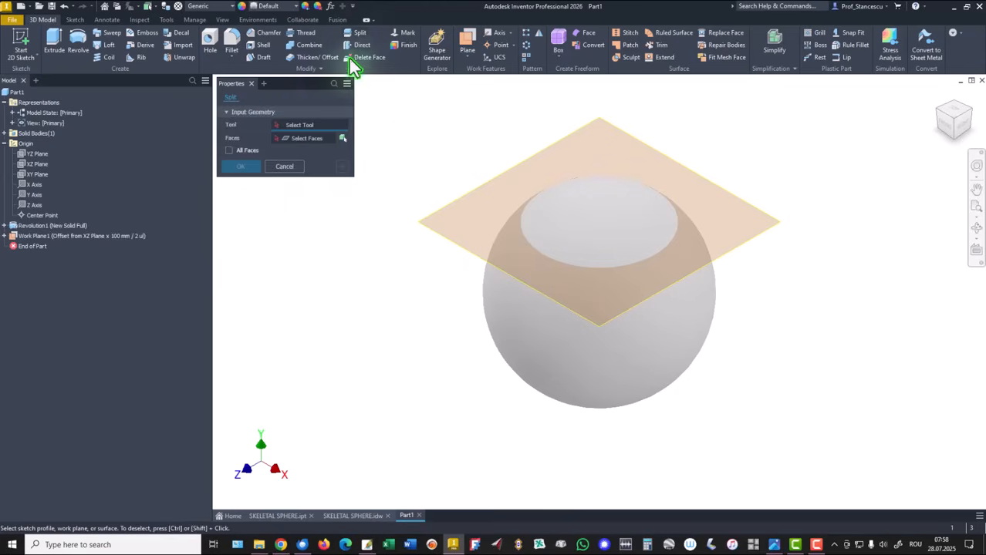
left_click(457, 204)
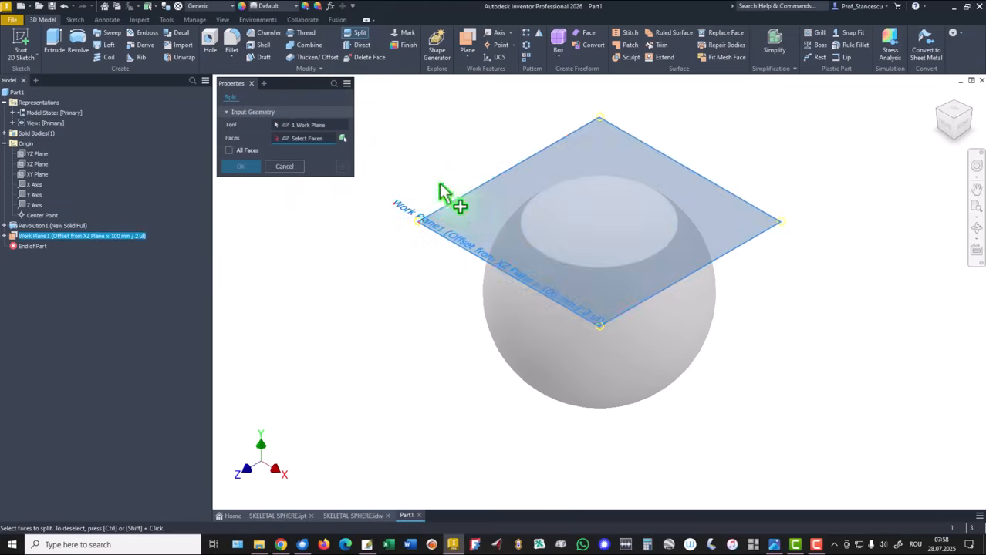
left_click(342, 137)
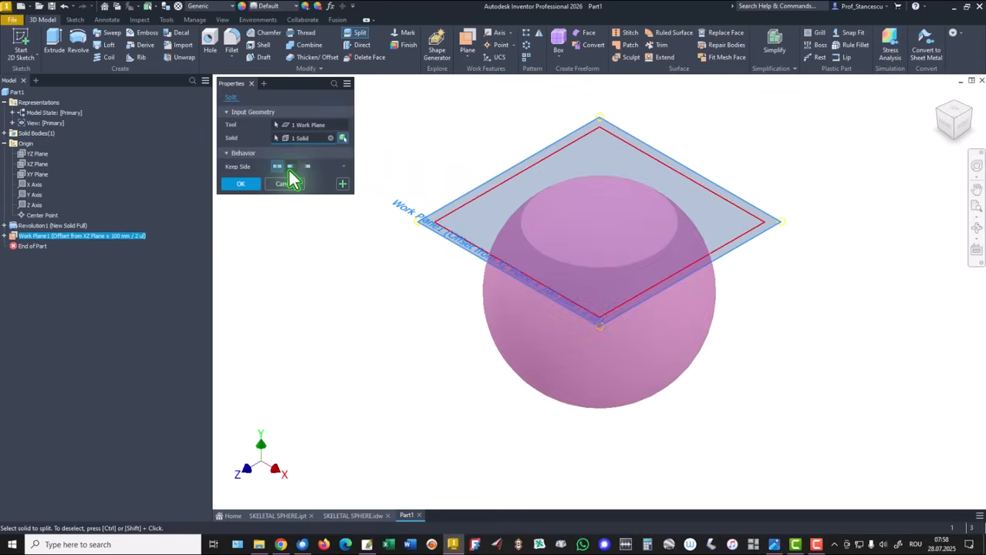
left_click(306, 168)
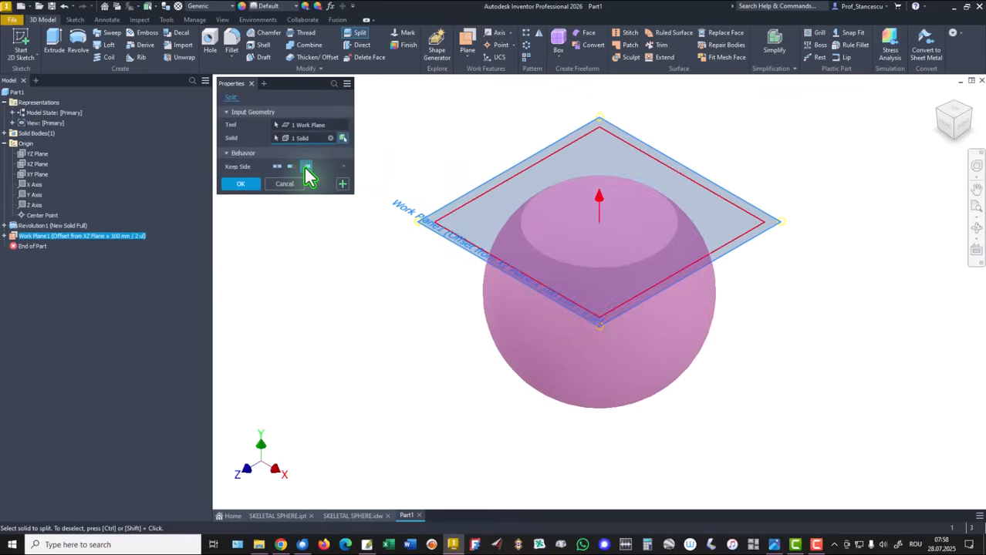
left_click(238, 185)
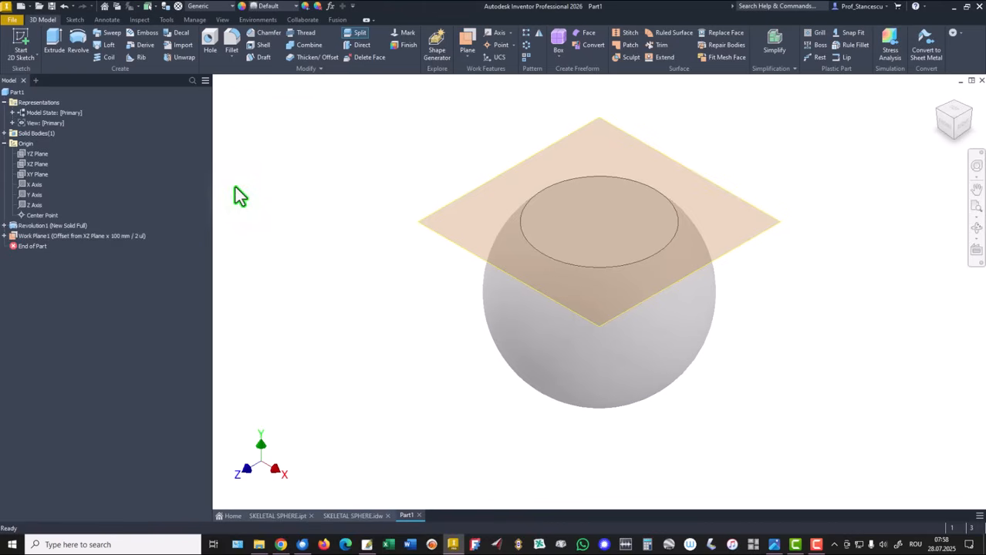
Turn off Work Plane1's visibility and return to the home view.
right_click(473, 199)
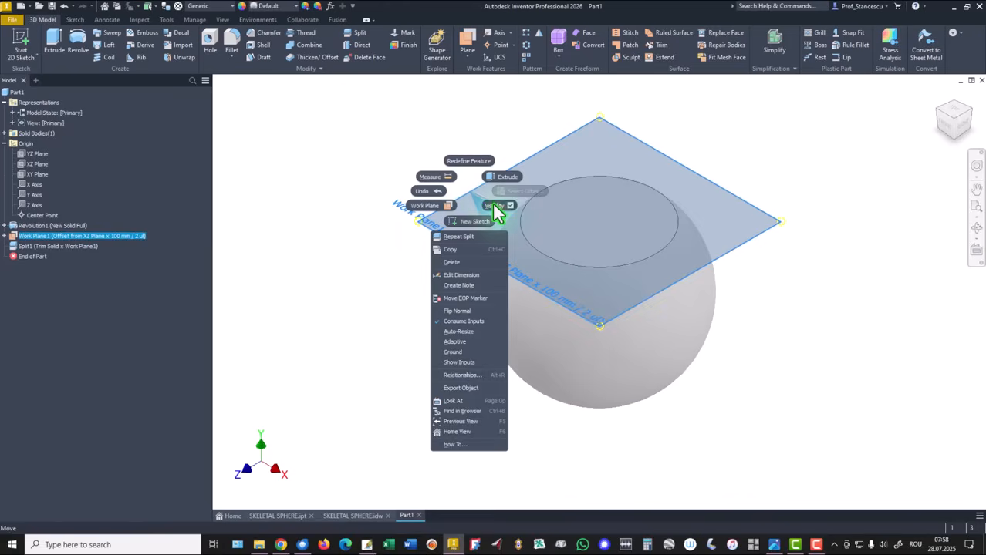
left_click(493, 211)
key("F6")
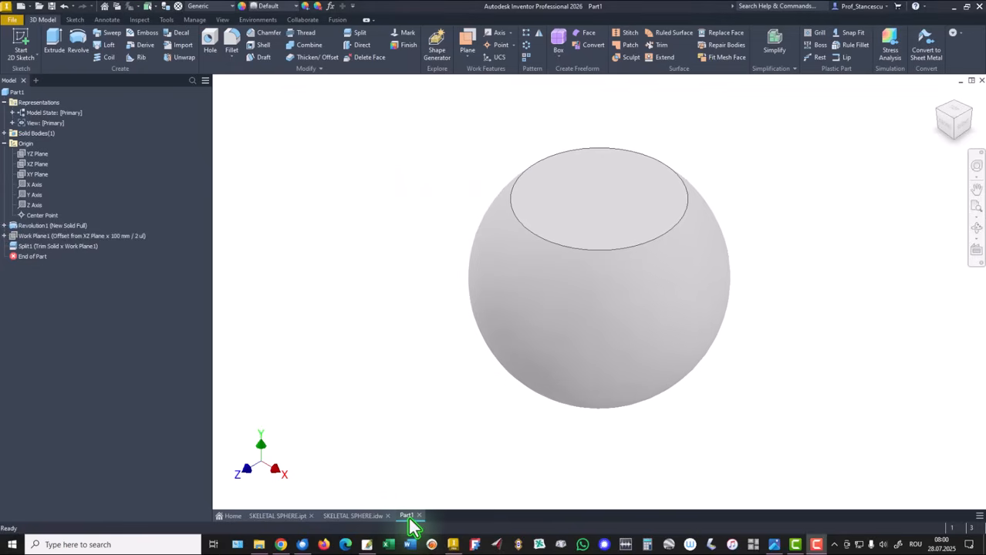
left_click(371, 517)
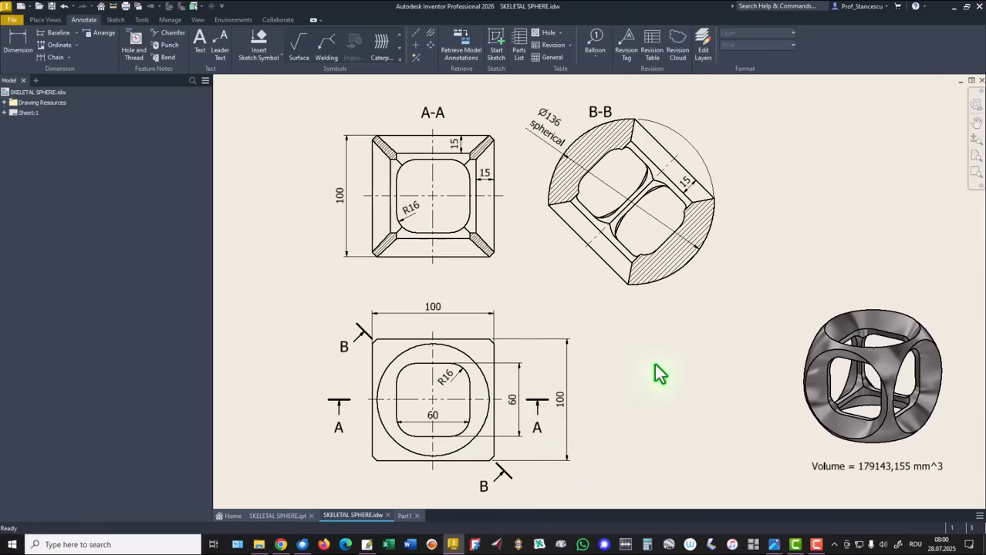
left_click(404, 516)
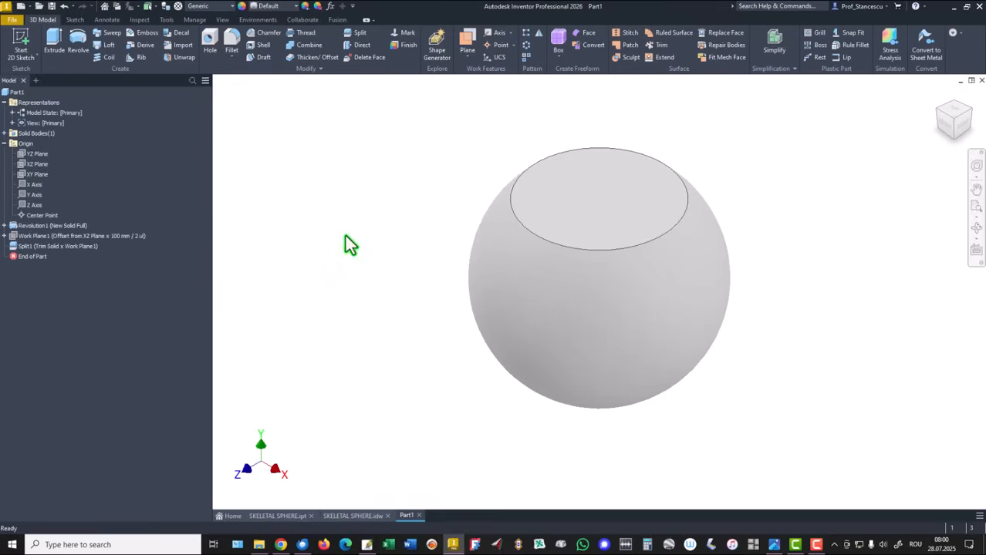
Create Work Plane2 offset -15 mm from the flat top face and sketch on it.
left_click(468, 46)
left_click(567, 179)
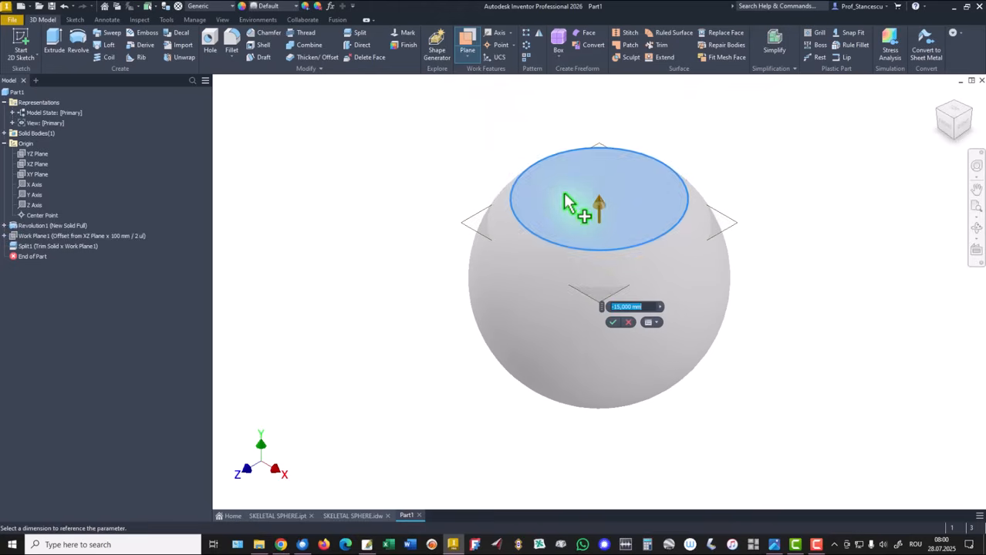
left_click(614, 324)
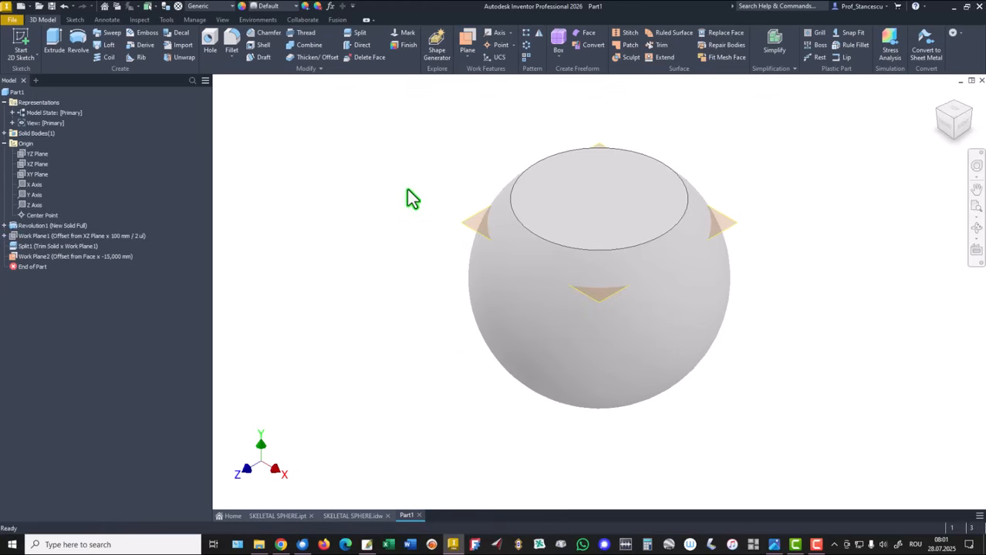
left_click(467, 226)
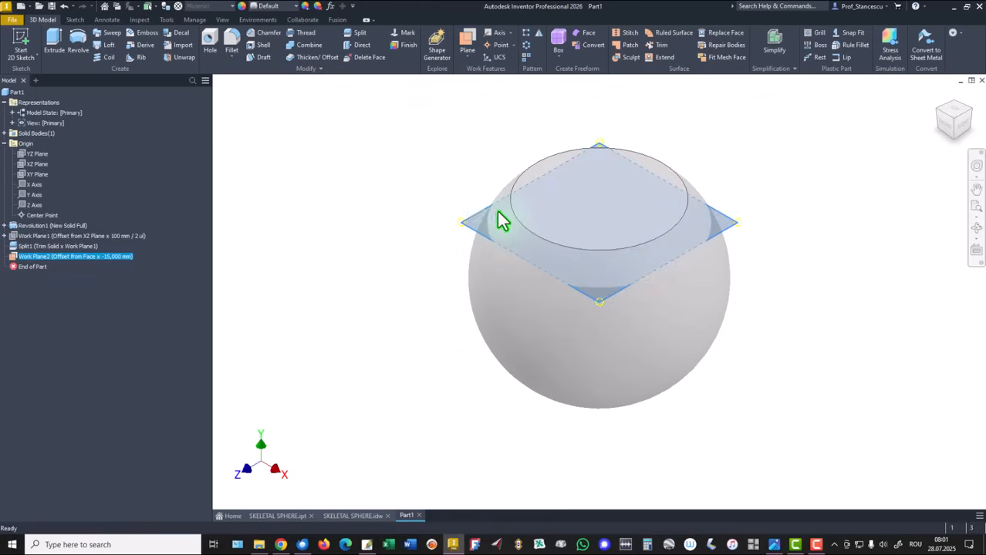
left_click(492, 212)
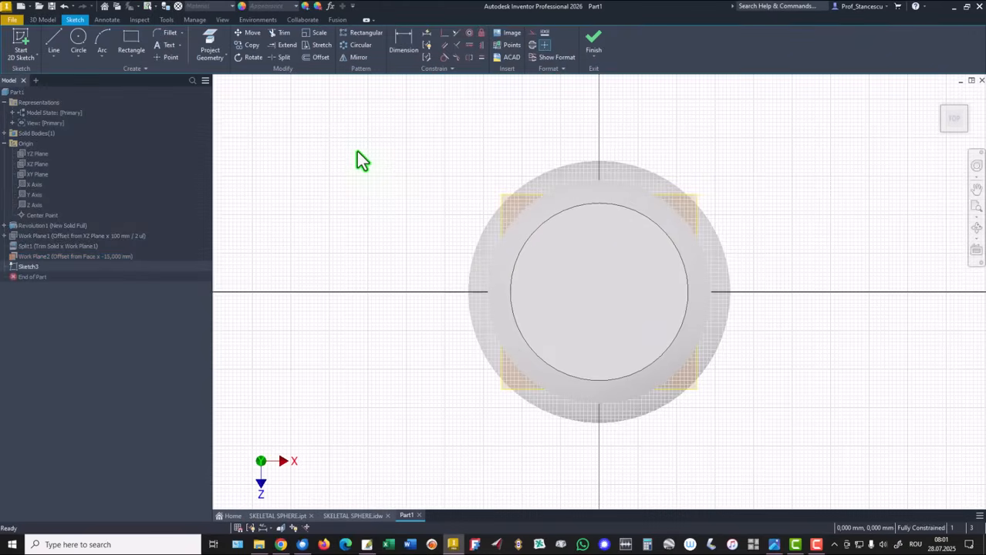
Draw a 60 × 60 mm center rectangle on the origin, with the part sliced at the sketch plane.
key("Home")
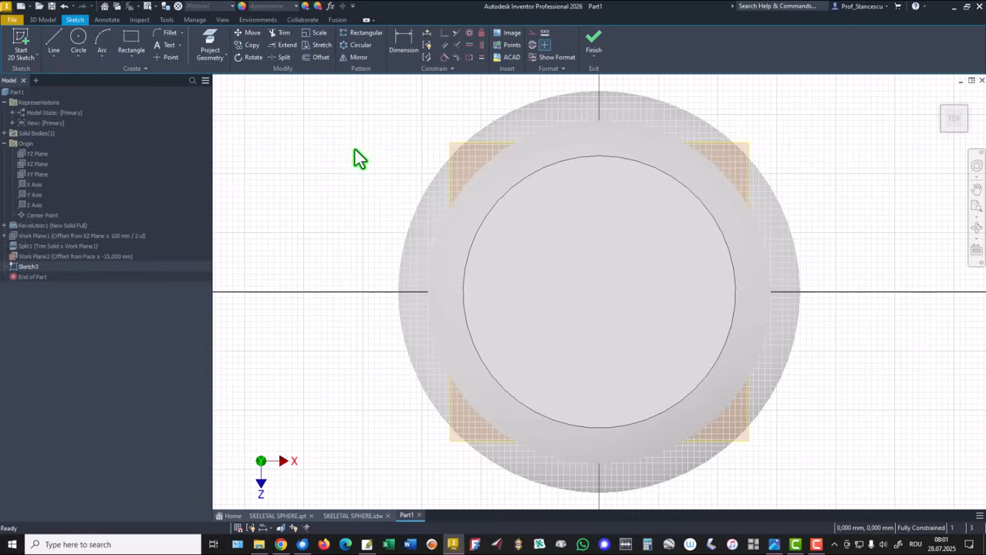
key("F7")
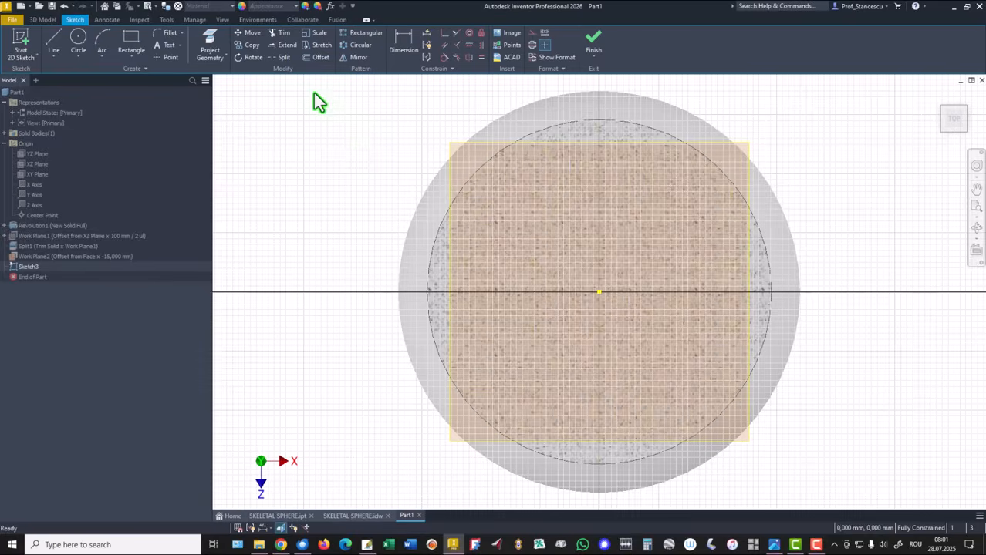
left_click(132, 58)
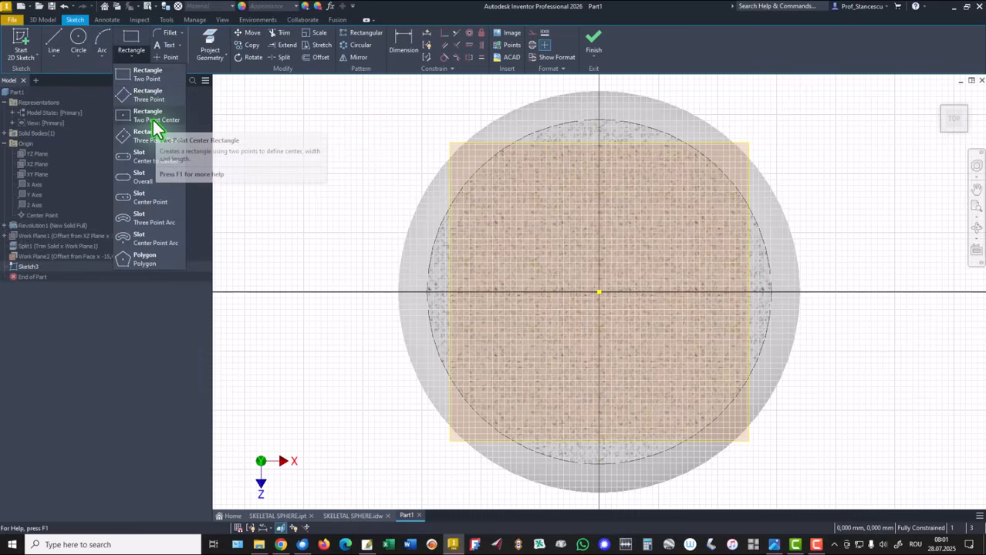
left_click(153, 119)
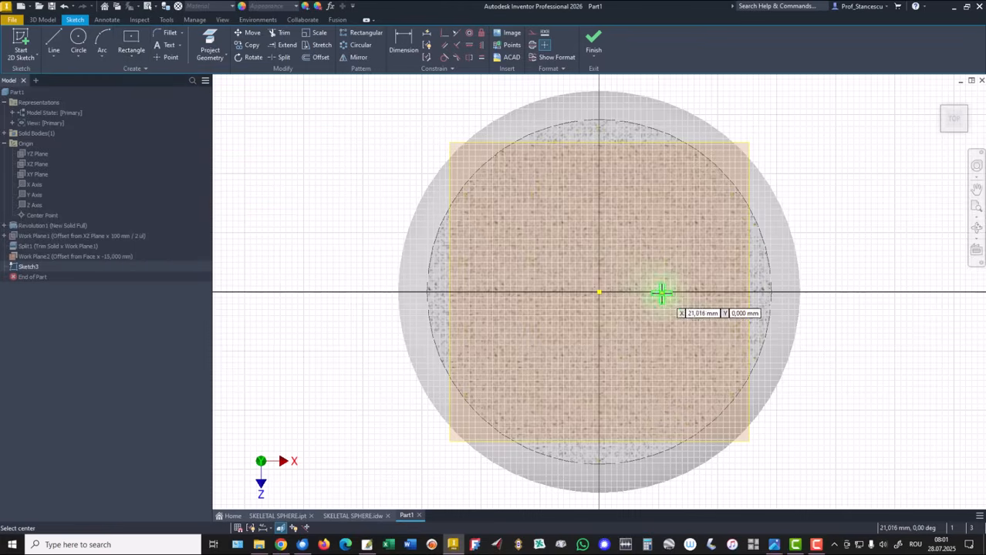
left_click(599, 291)
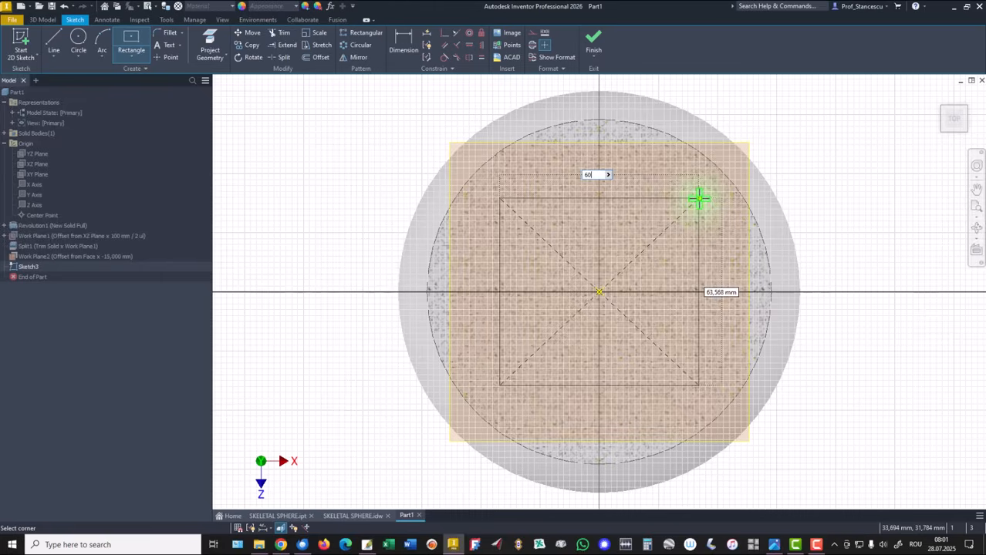
key("Tab")
type("60")
key("Return")
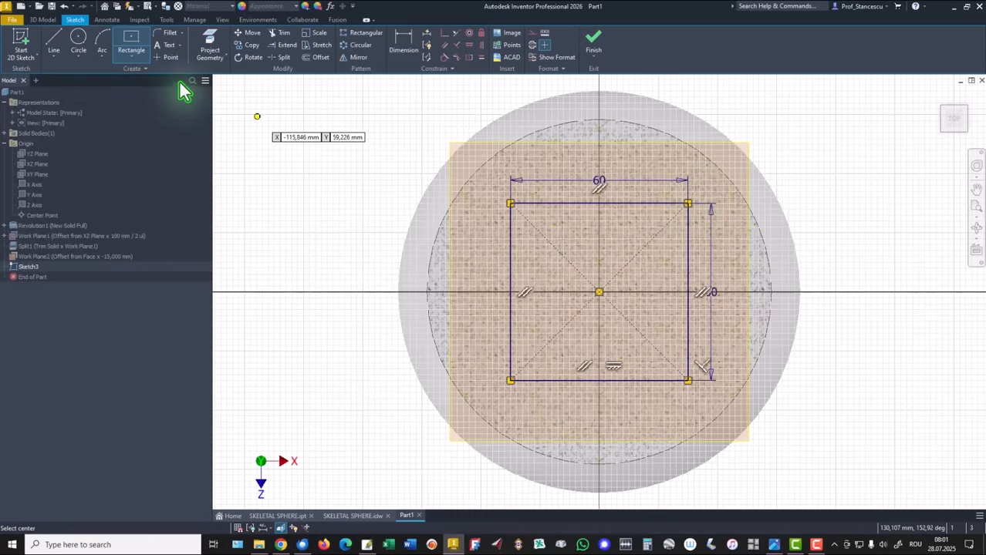
left_click(170, 35)
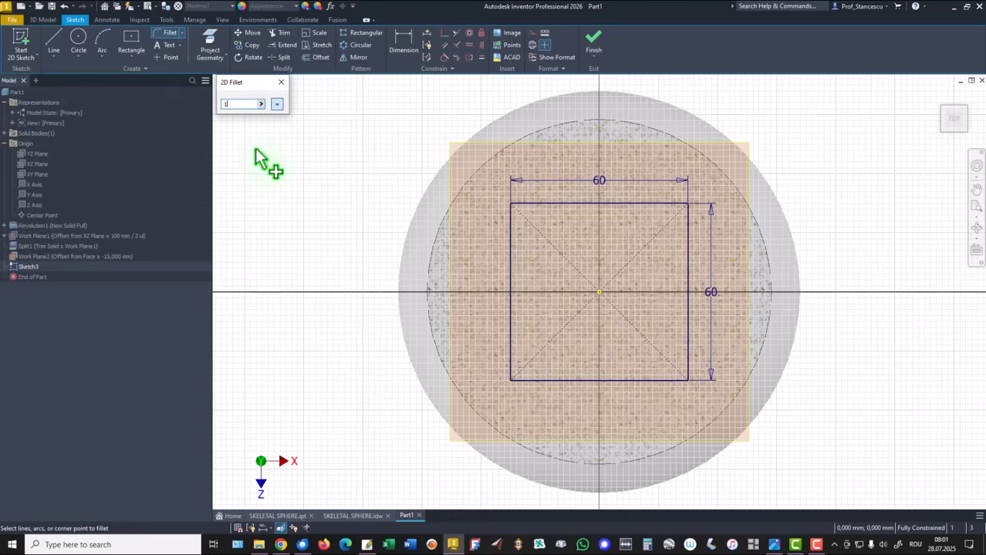
Fillet all four square corners at 16 mm radius and finish Sketch3.
left_click(509, 225)
left_click(540, 206)
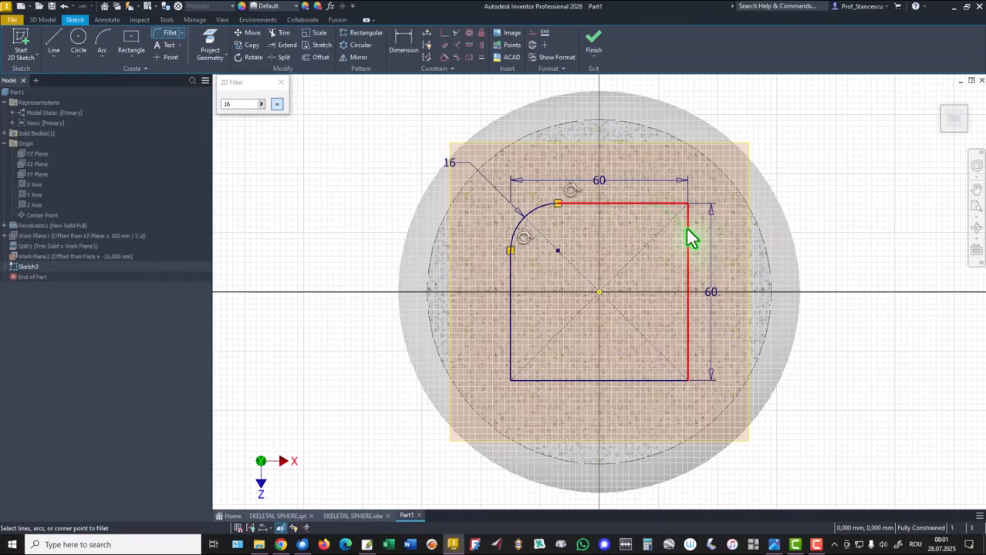
left_click(689, 235)
left_click(688, 331)
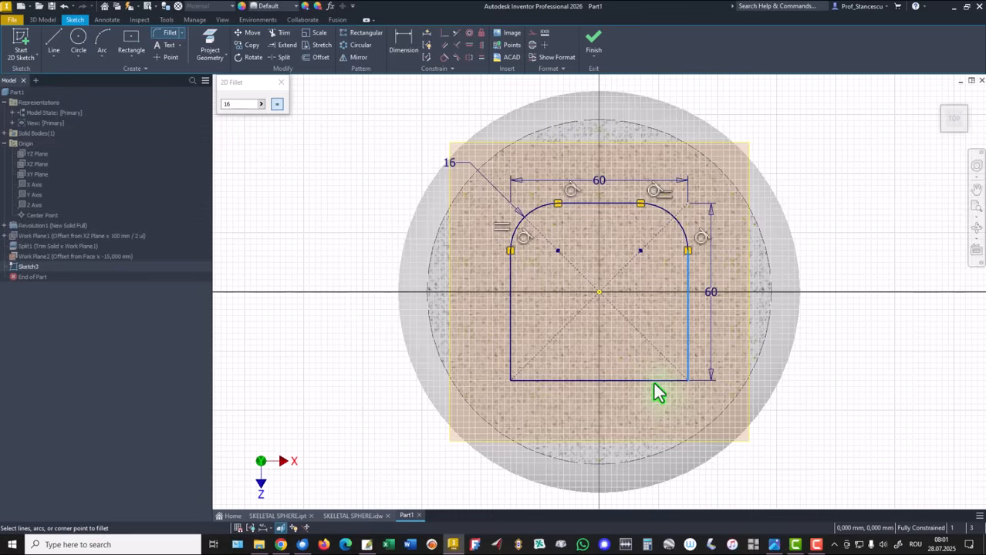
left_click(652, 380)
left_click(538, 379)
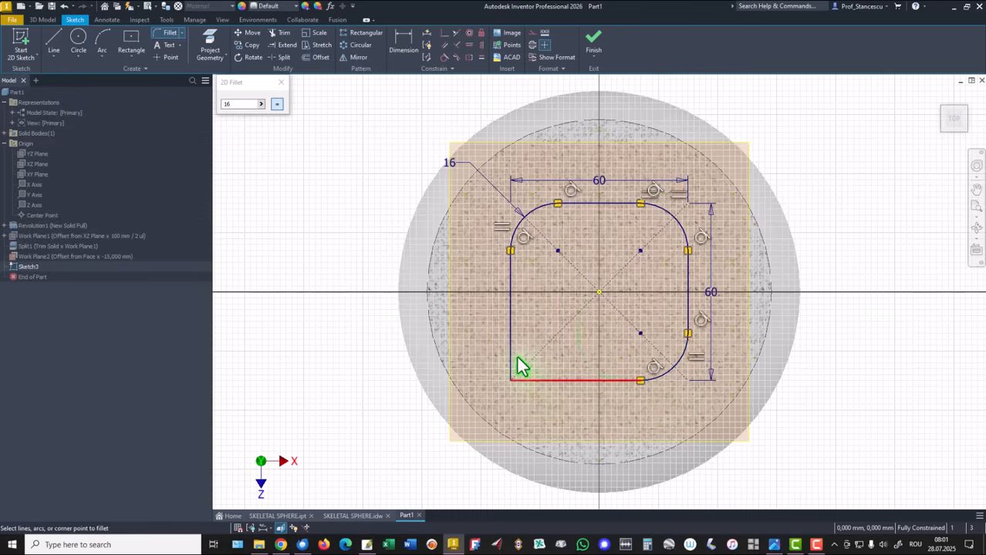
left_click(511, 352)
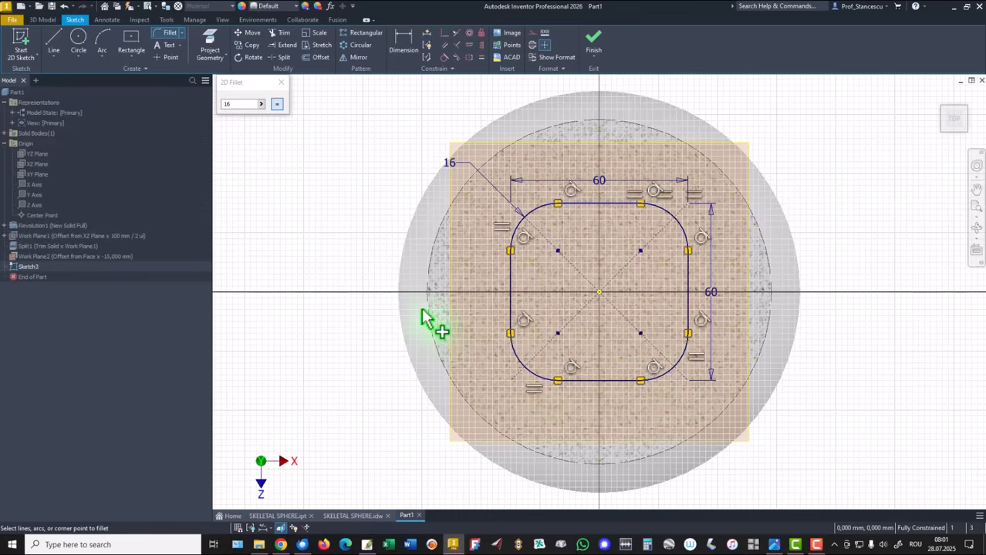
left_click(281, 83)
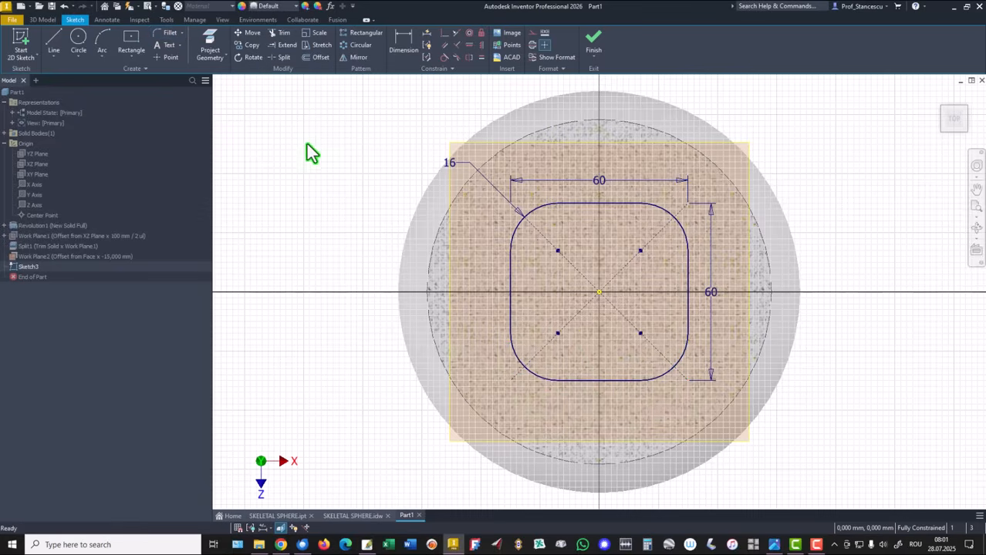
left_click(594, 46)
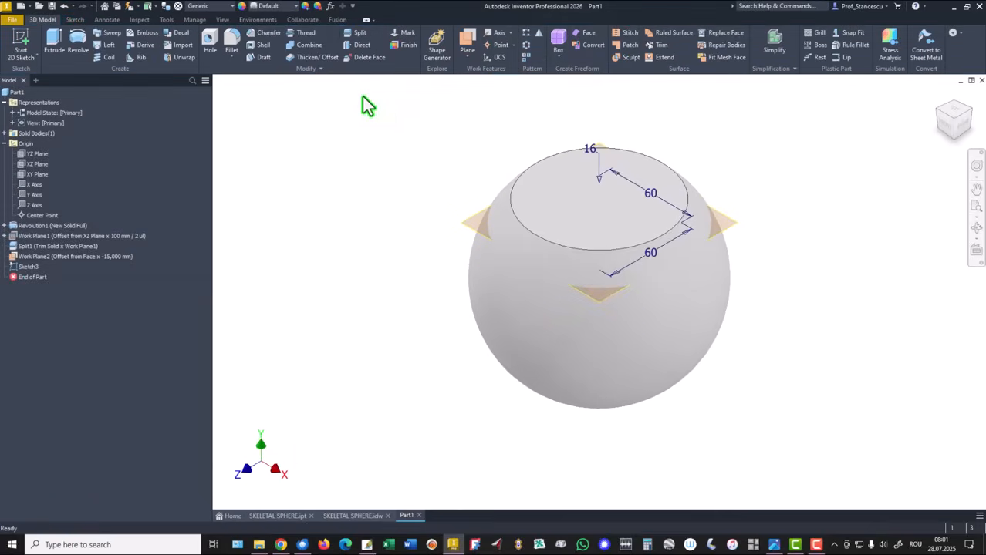
Hide Work Plane2, then project the top face's circular edge into a new sketch on that face.
right_click(475, 218)
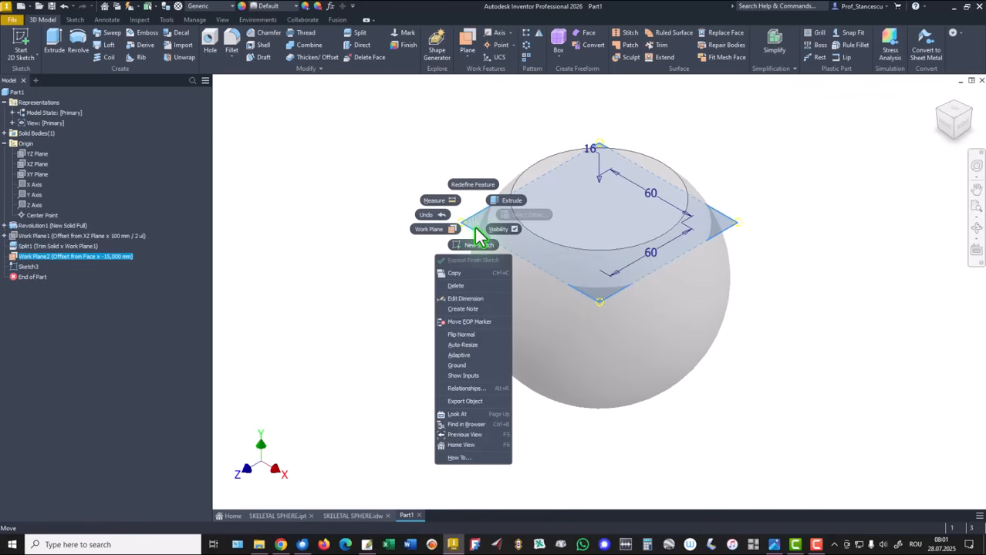
left_click(493, 230)
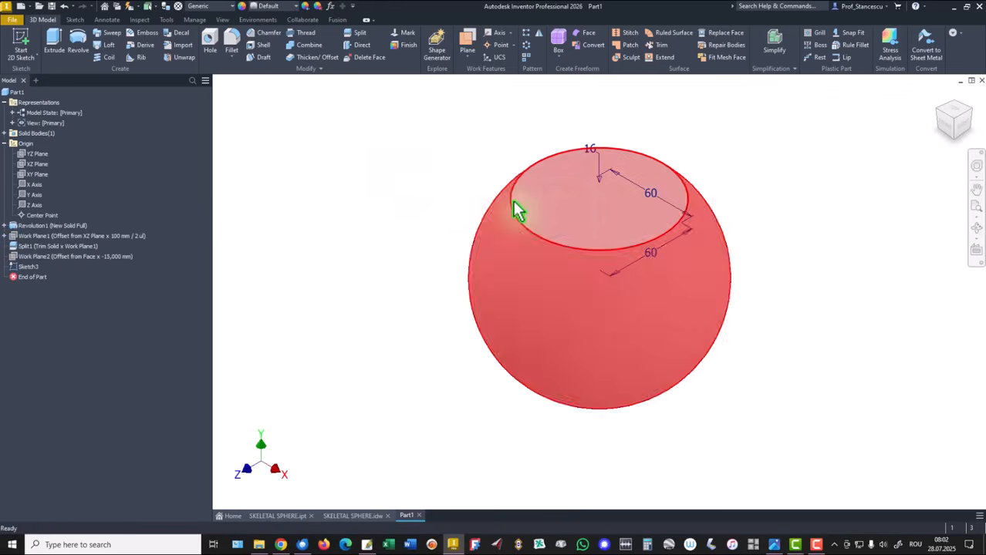
left_click(568, 205)
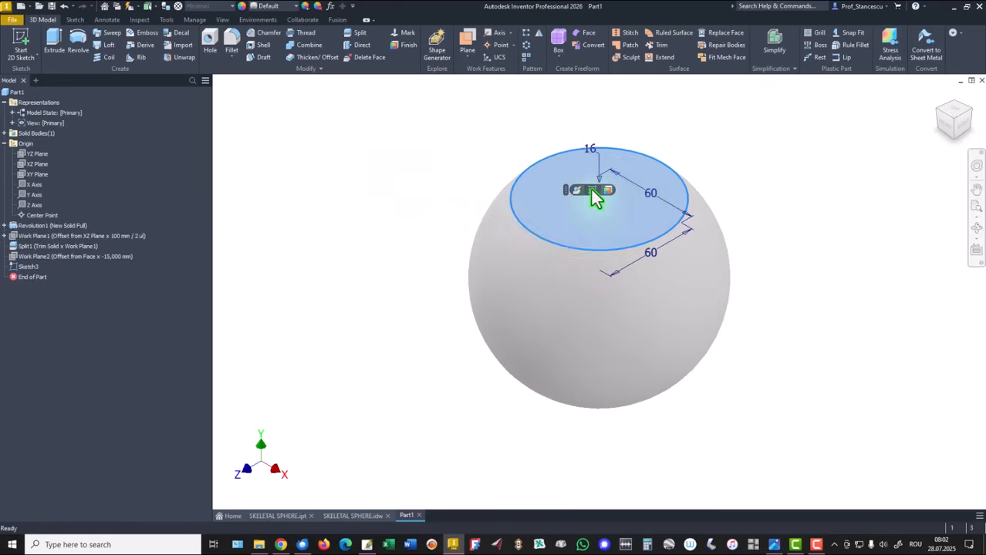
left_click(593, 189)
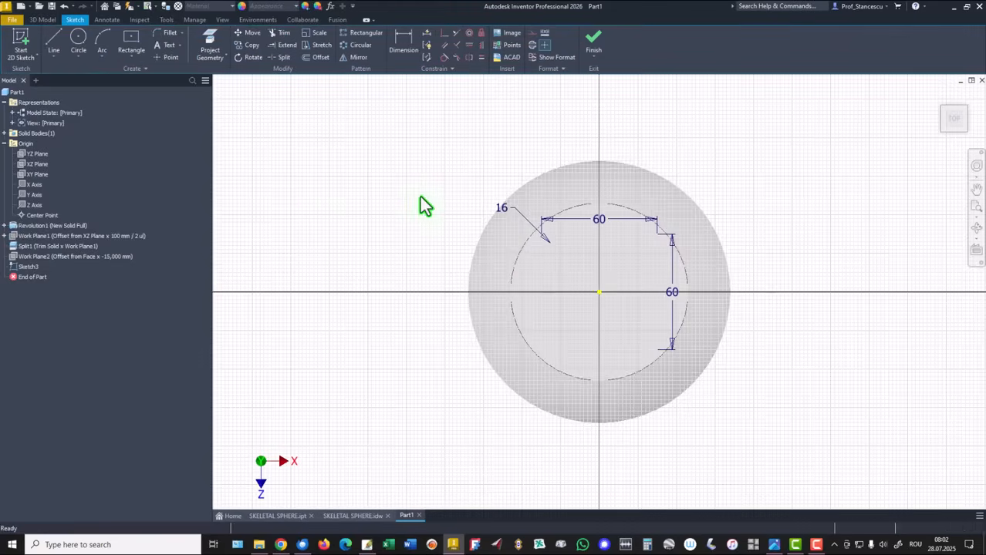
left_click(212, 42)
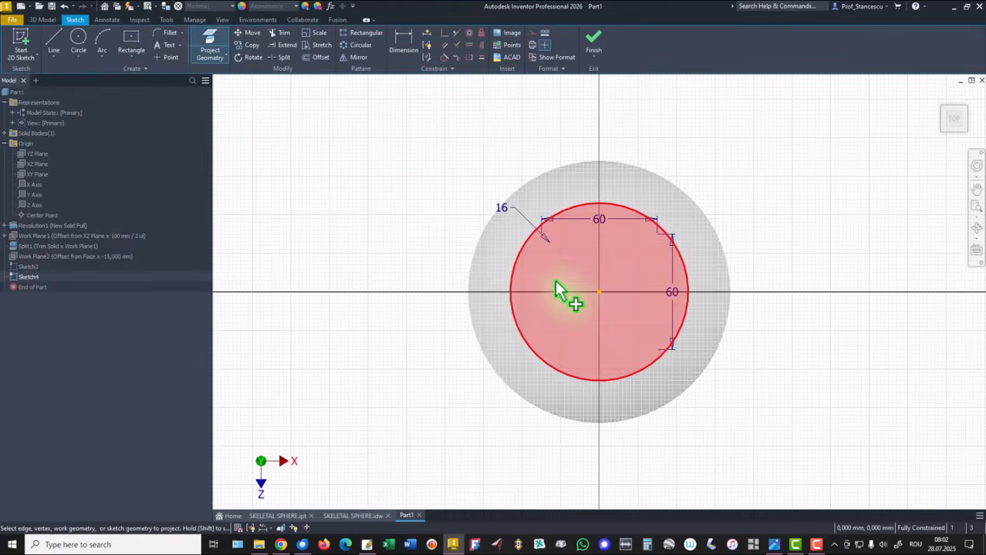
left_click(576, 286)
left_click(594, 40)
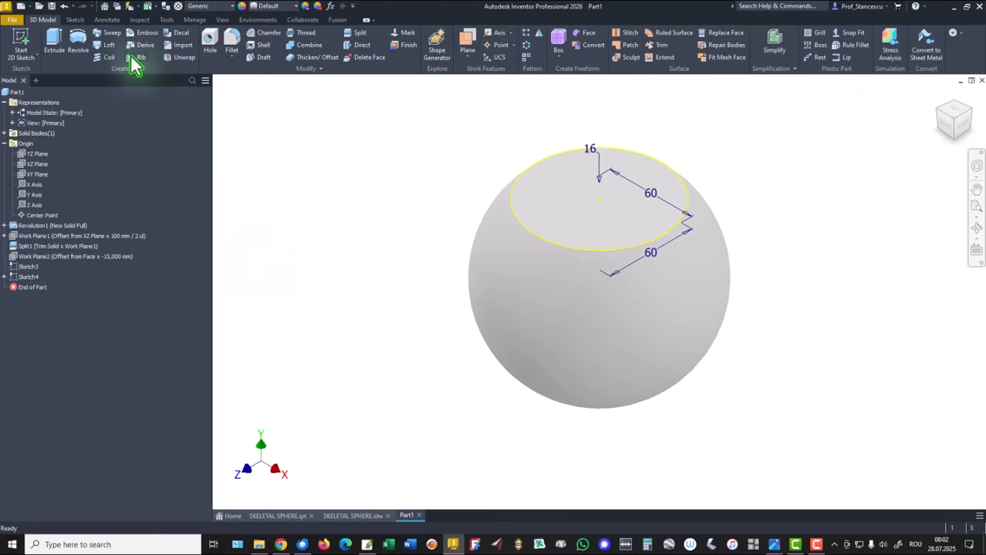
Loft a cut from the Sketch4 circle to the Sketch3 rounded square, then return to Part1.
left_click(108, 47)
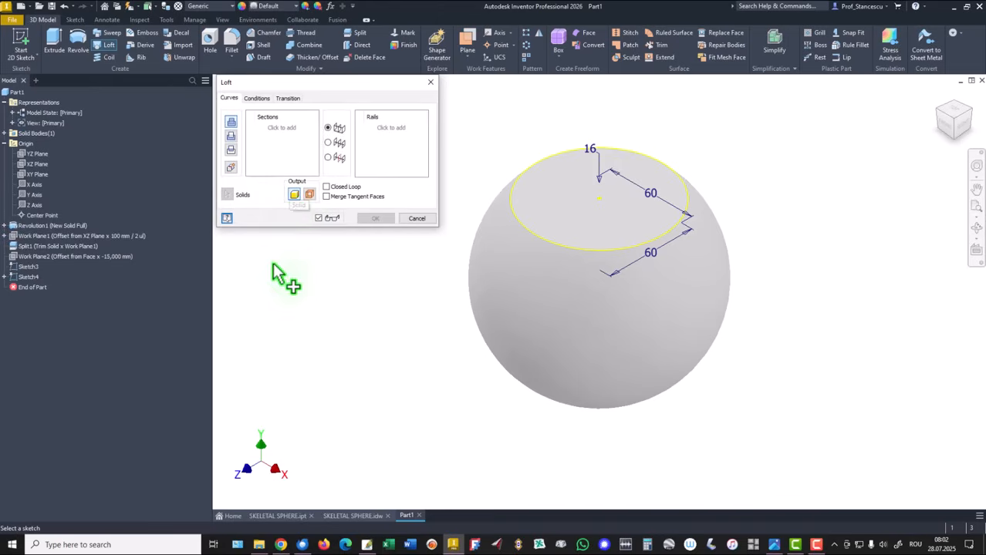
left_click(27, 278)
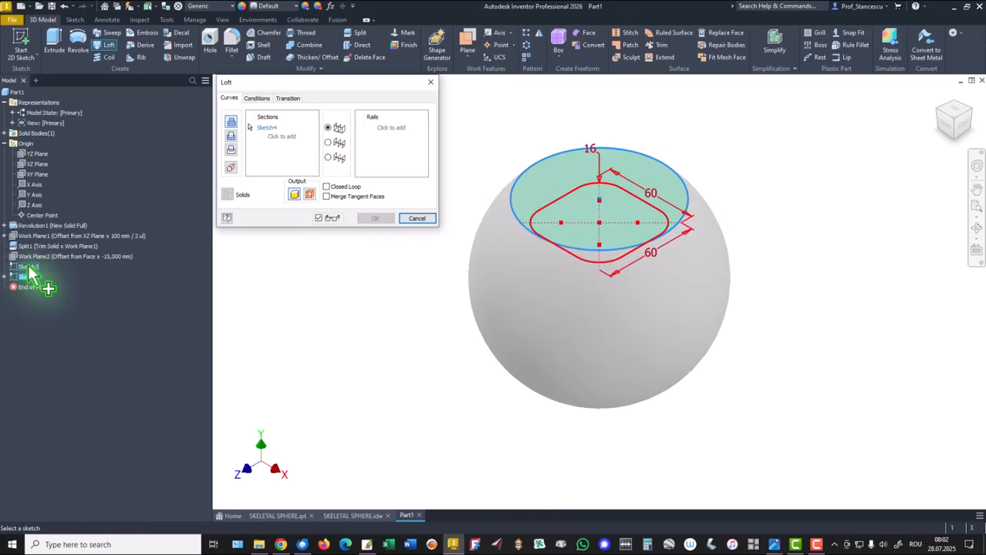
left_click(29, 268)
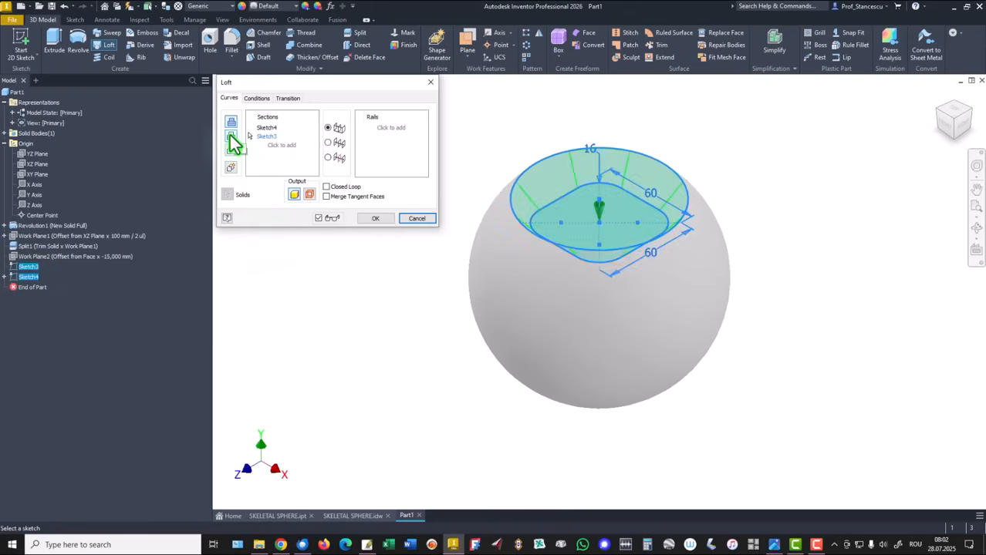
left_click(374, 220)
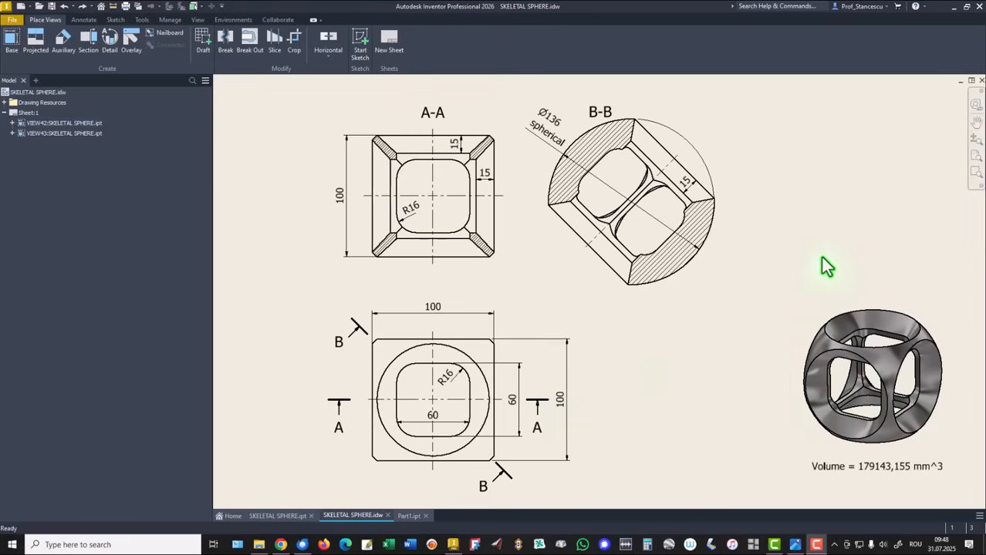
left_click(408, 515)
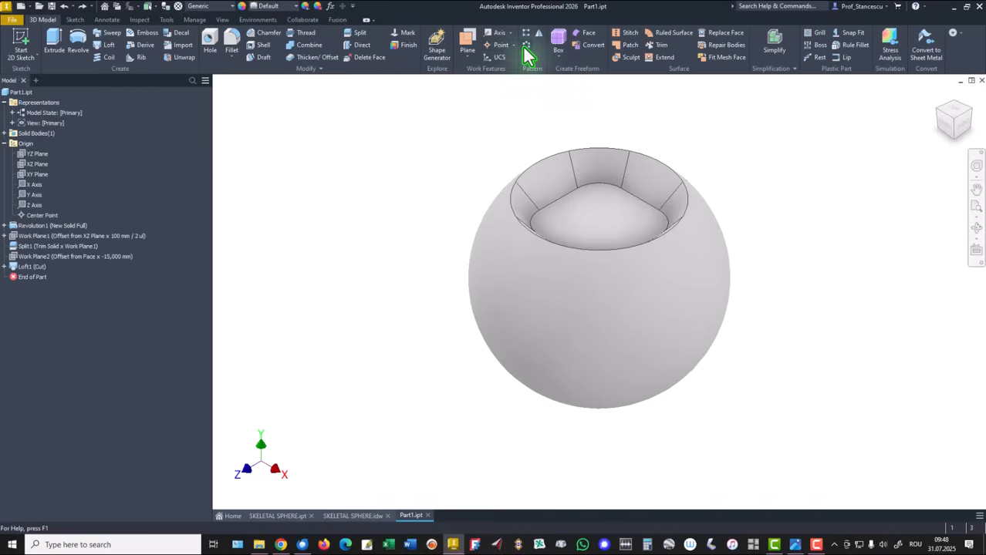
Circular-pattern Loft1 (Cut) and Split1 four times around the X Axis.
left_click(524, 45)
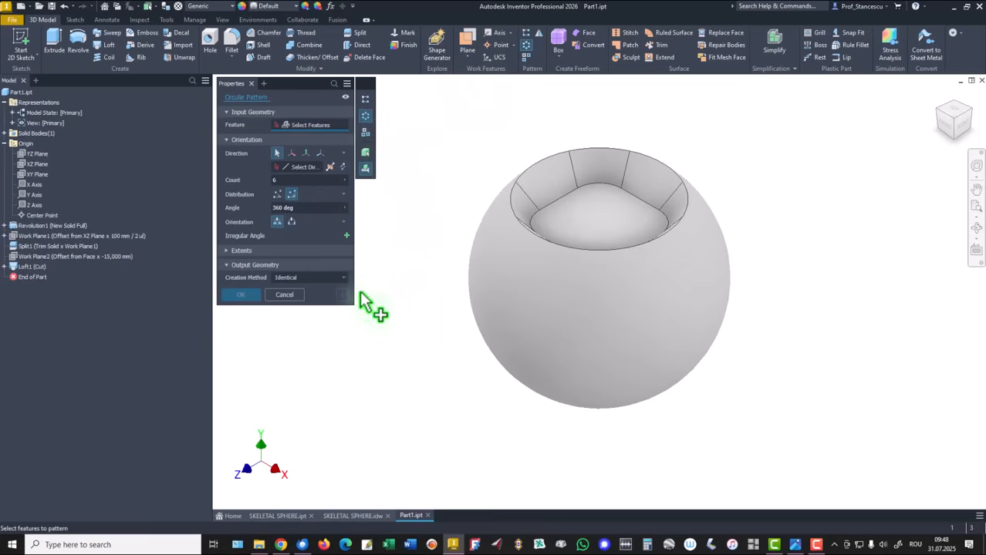
left_click(27, 267)
left_click(28, 246)
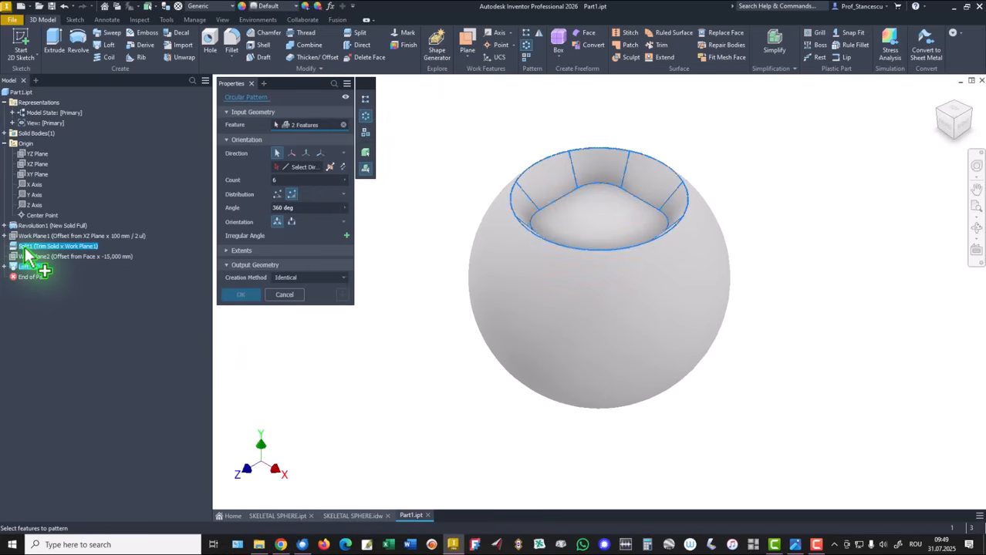
left_click(293, 169)
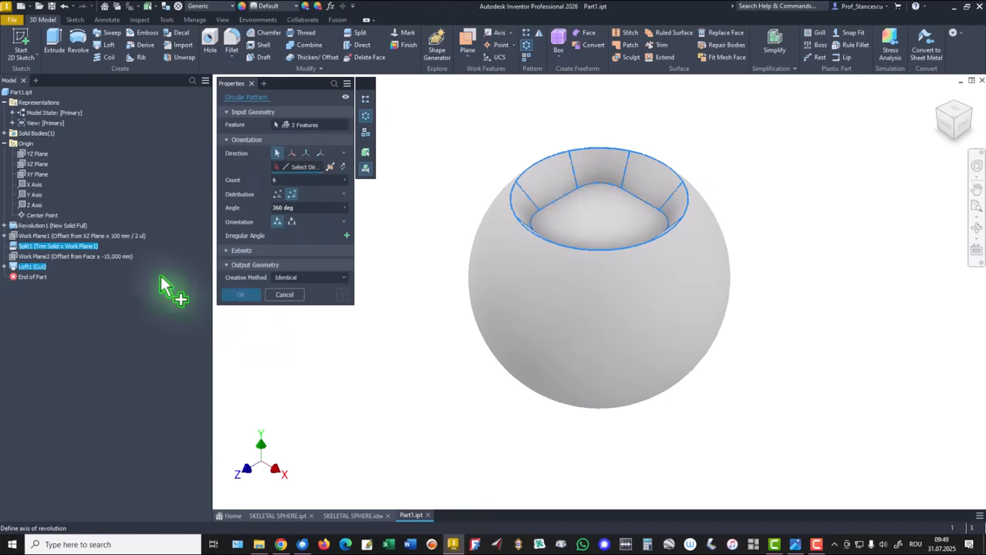
left_click(35, 185)
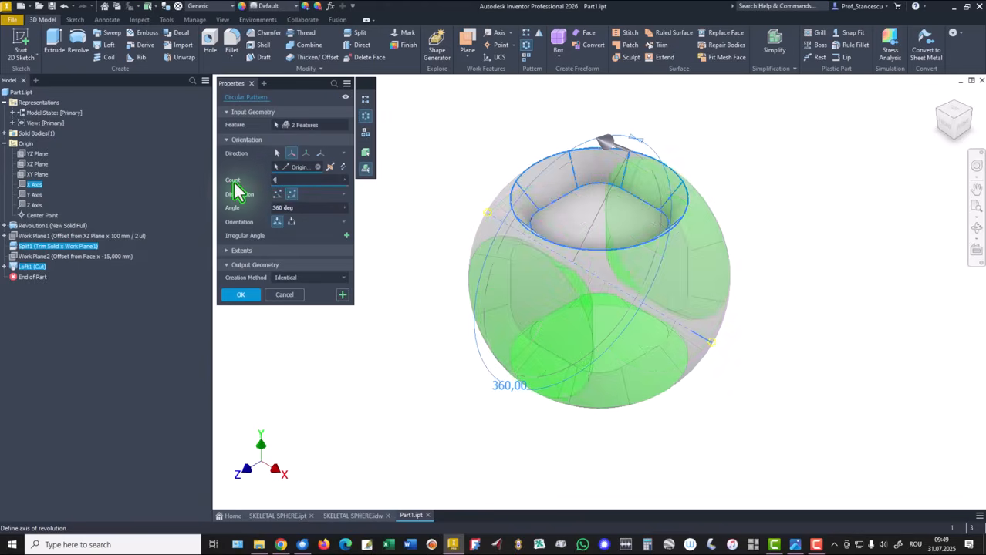
left_click(251, 296)
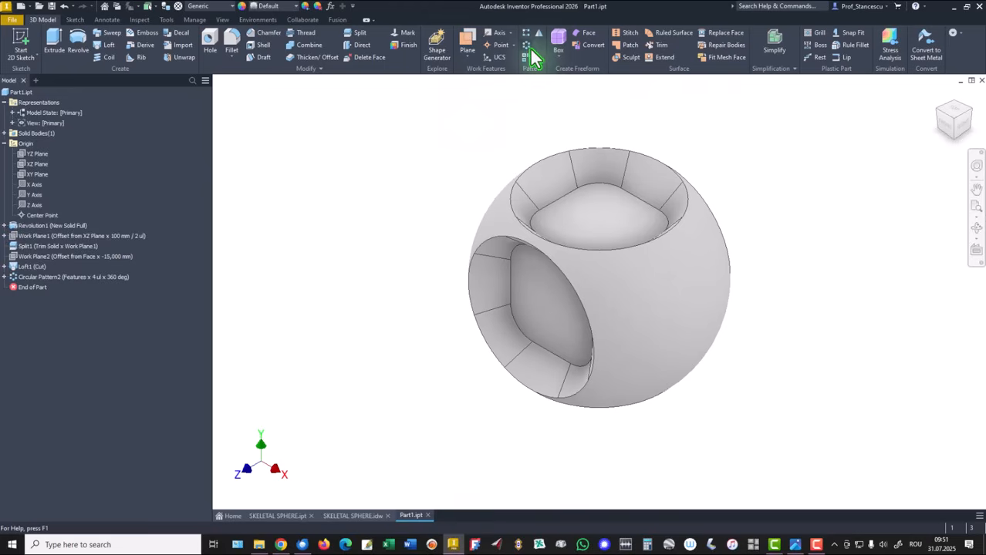
Circular-pattern Loft1 and Split1 twice over 90 deg about the Z Axis.
left_click(527, 46)
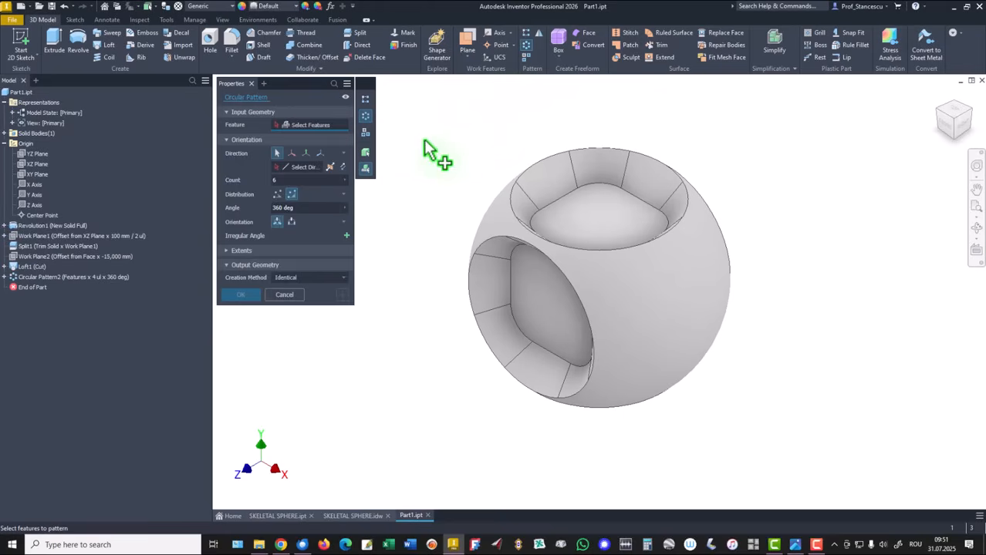
left_click(20, 267)
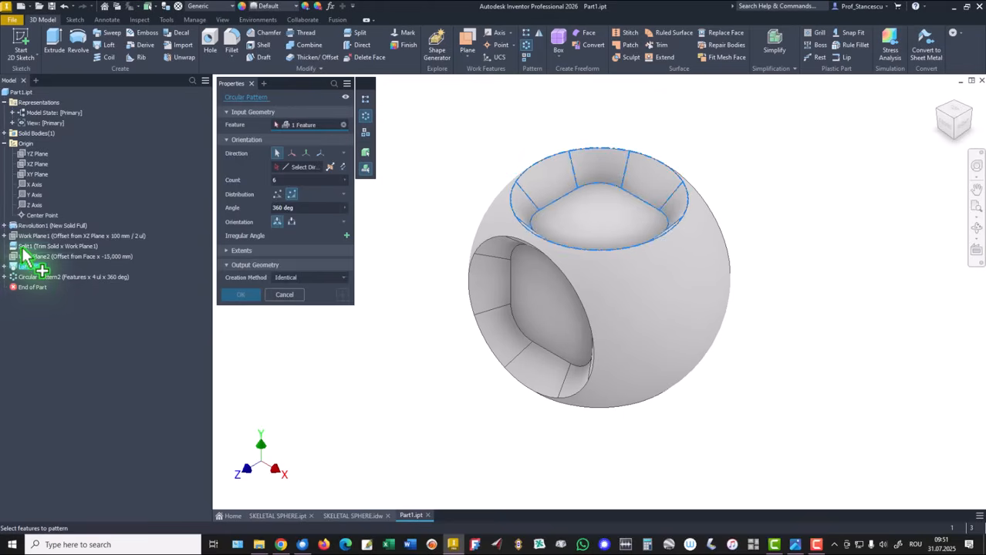
left_click(23, 247)
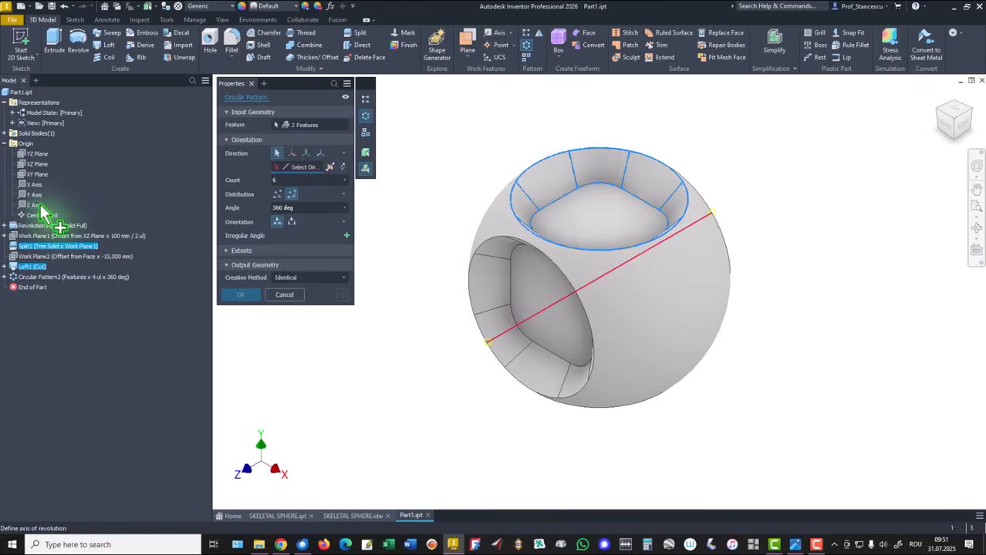
left_click(34, 206)
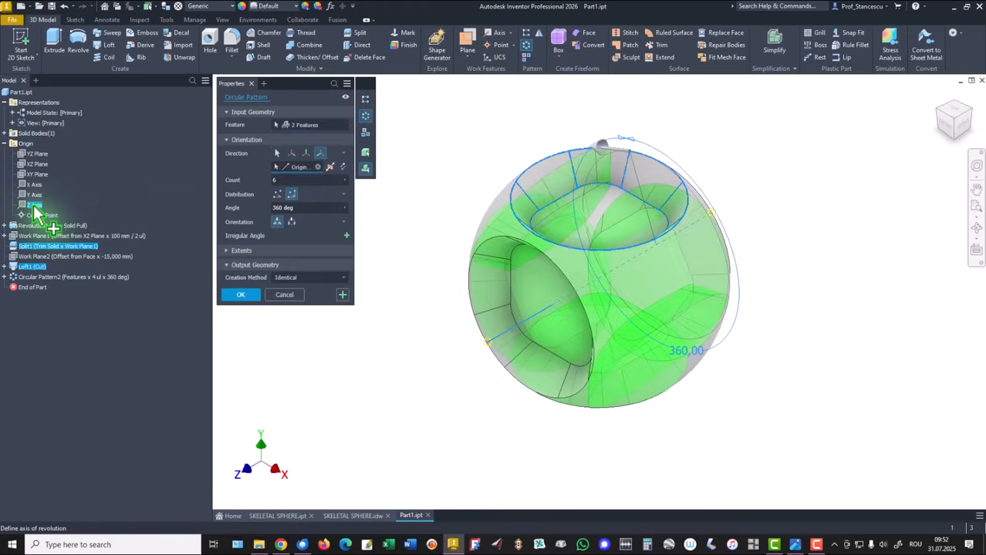
left_click(307, 209)
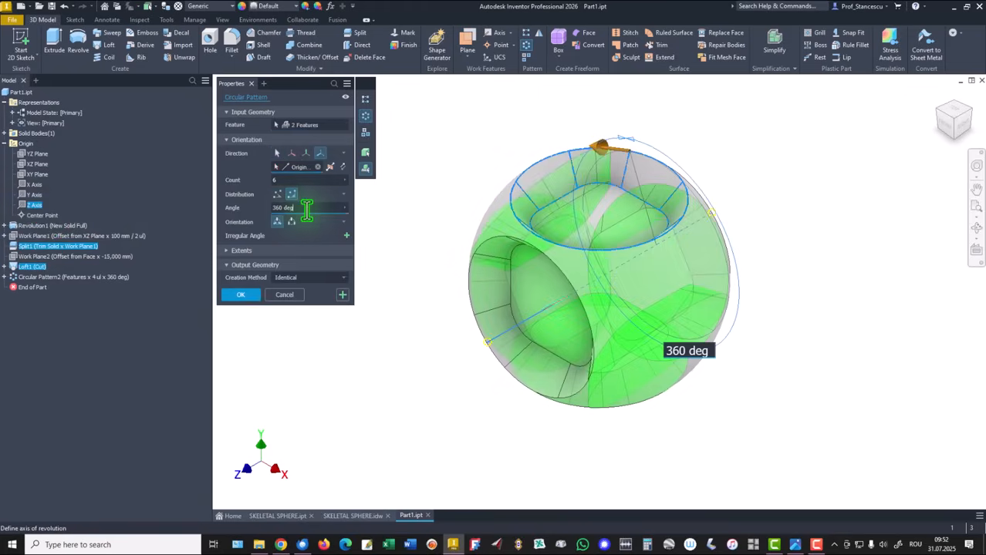
left_click_drag(305, 208, 272, 208)
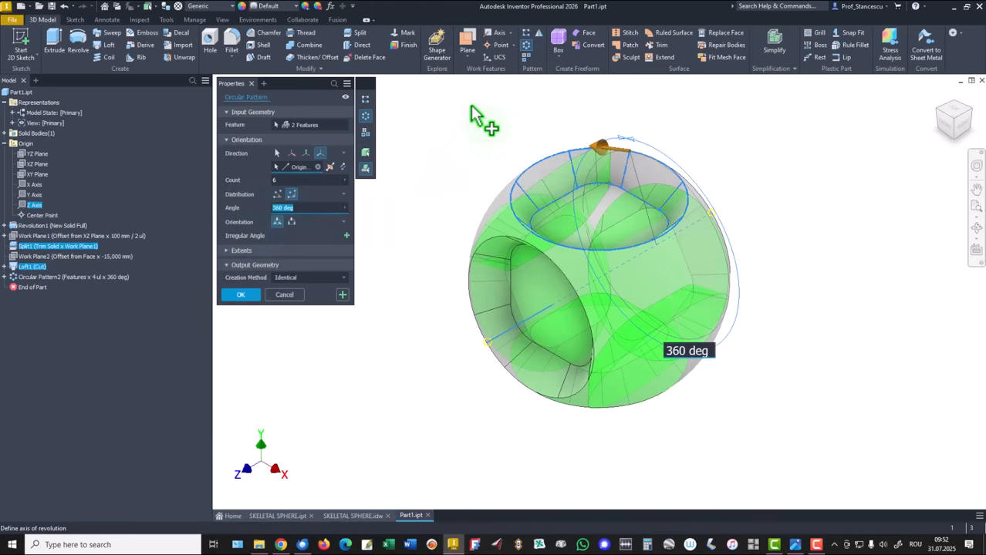
type("90")
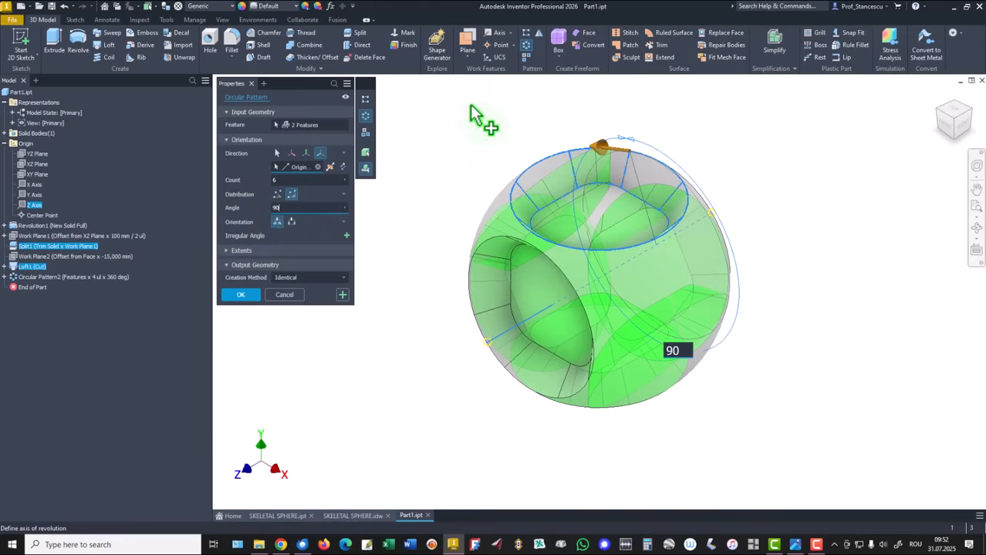
left_click(279, 182)
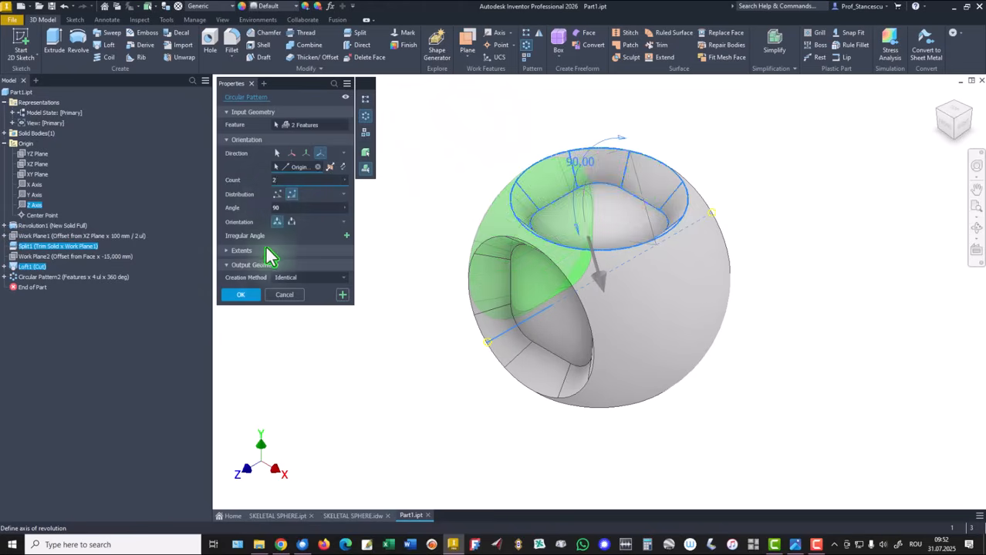
left_click(241, 295)
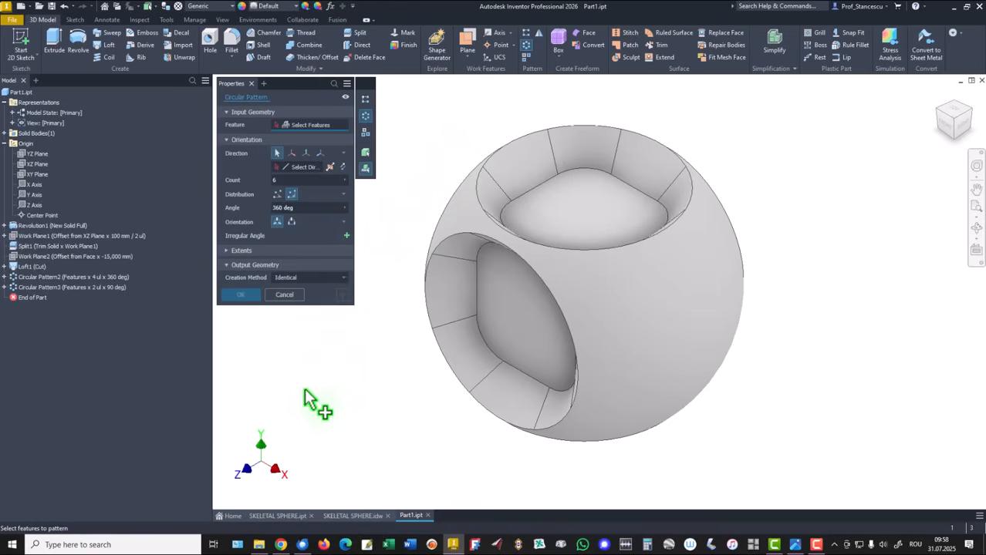
Pattern Loft1 (Cut) and Split1 twice at 90 deg about the Z Axis, flipped toward the right side.
left_click(26, 266)
left_click(25, 246)
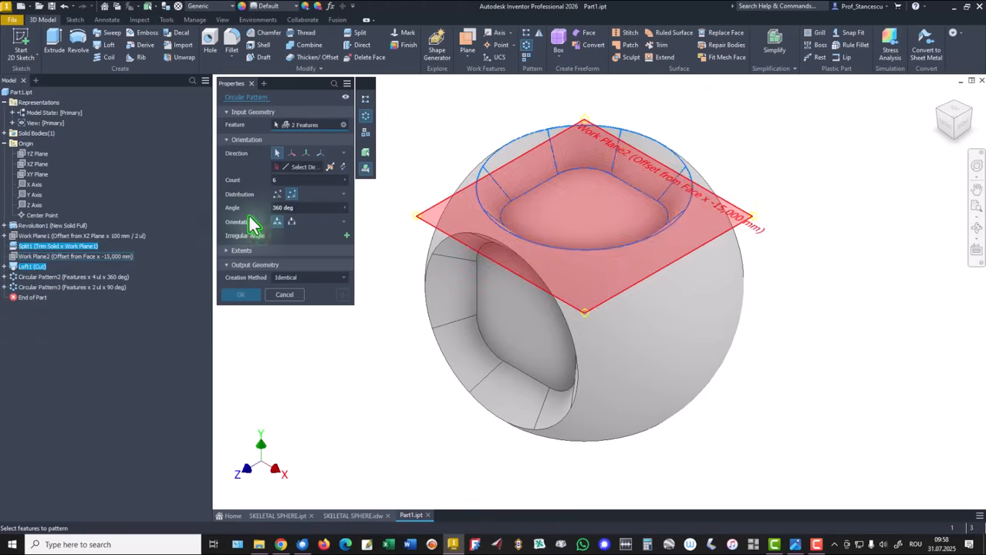
left_click(300, 170)
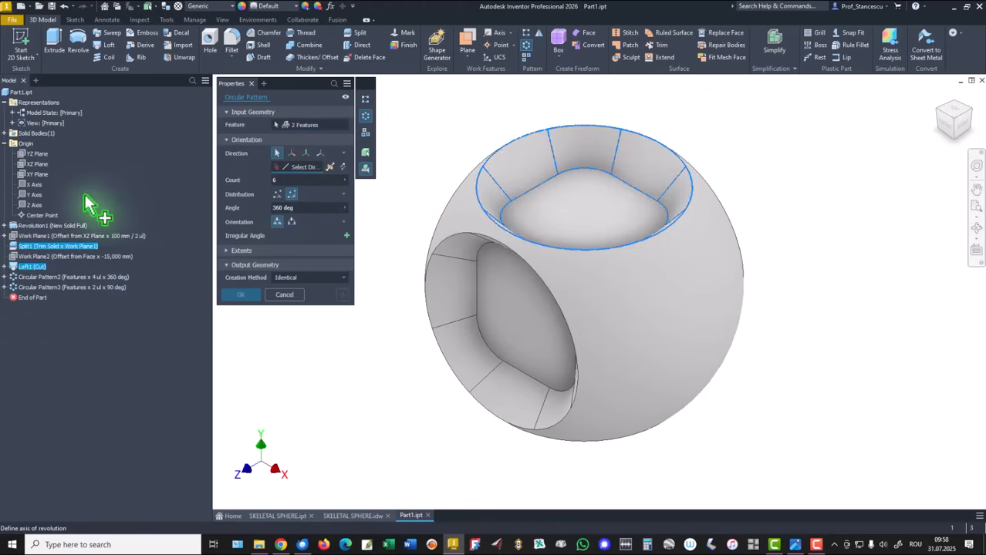
left_click(34, 205)
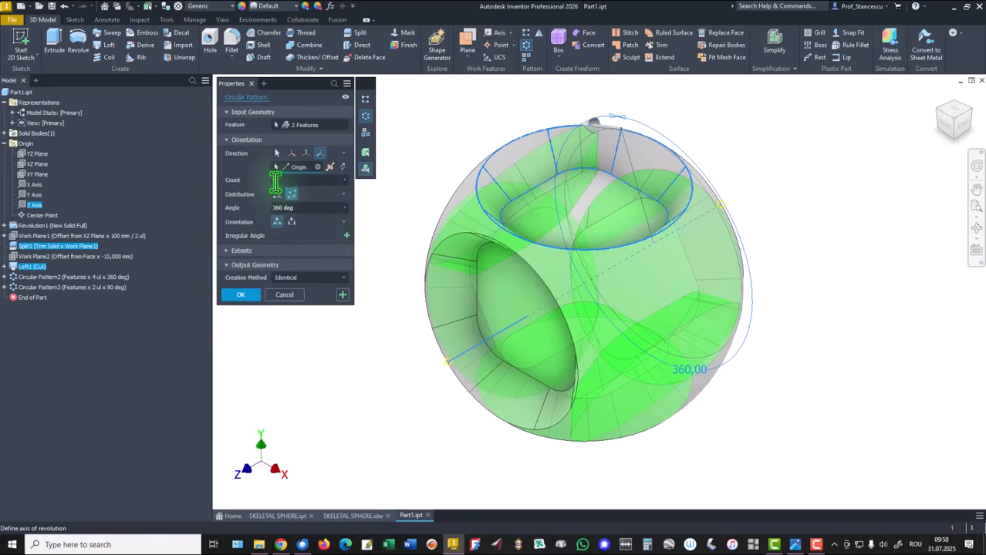
left_click(277, 182)
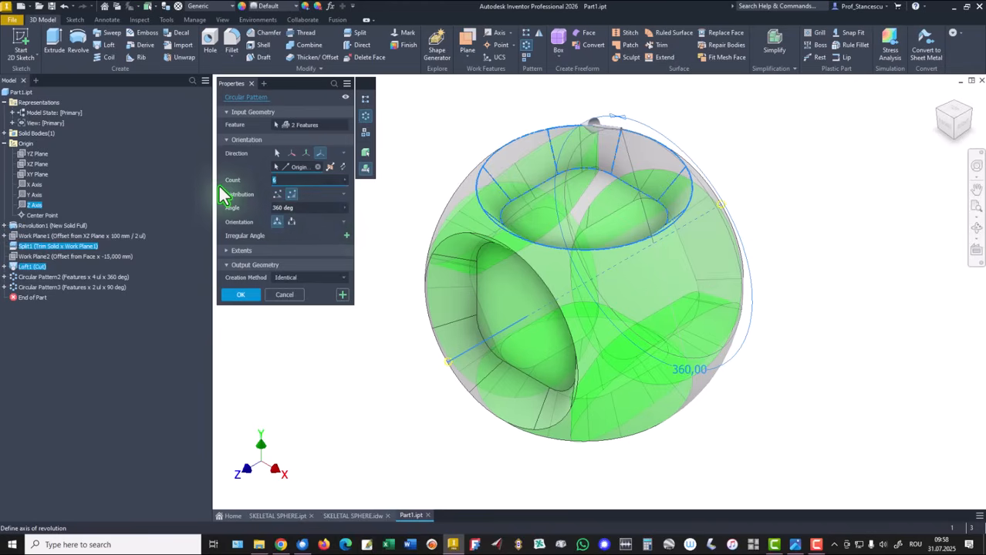
type("2")
key("Tab")
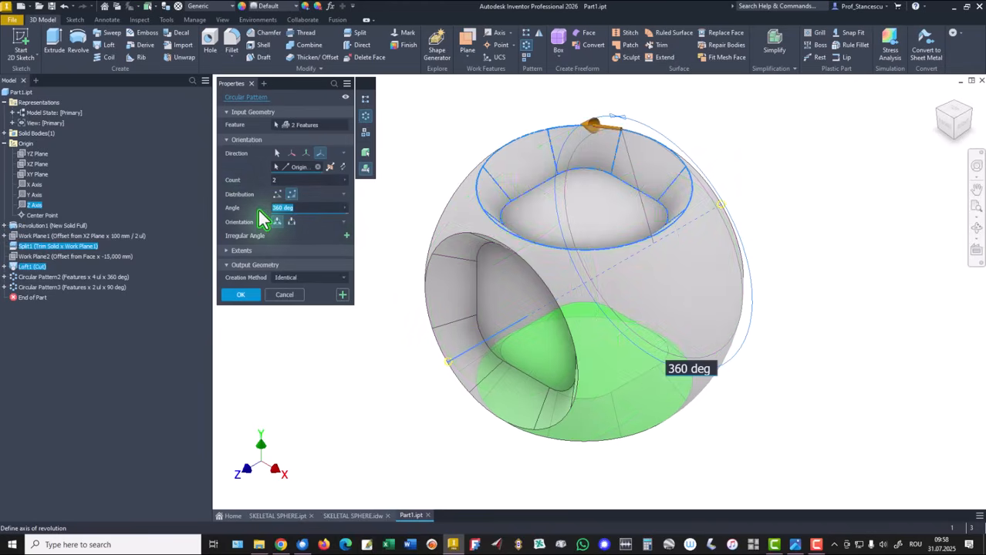
type("90")
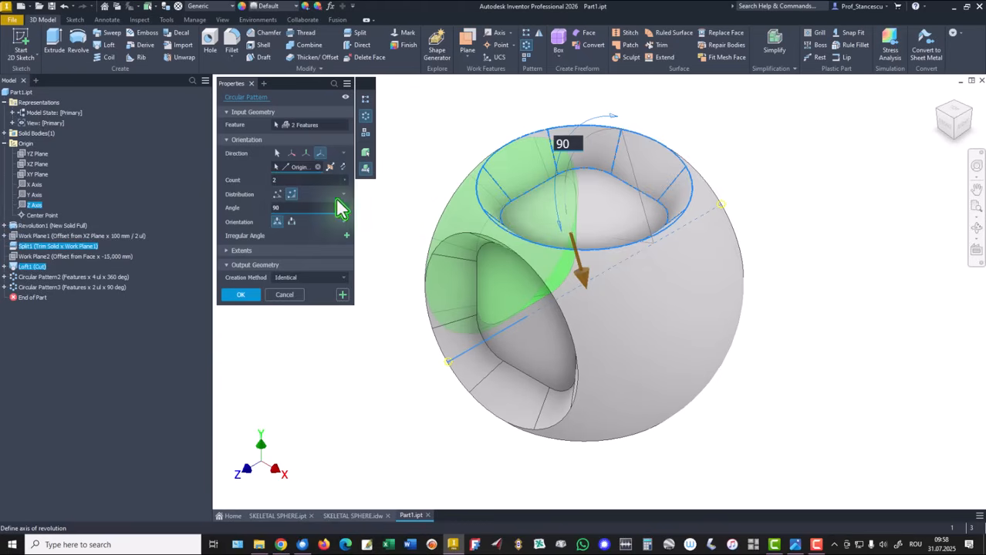
left_click(342, 169)
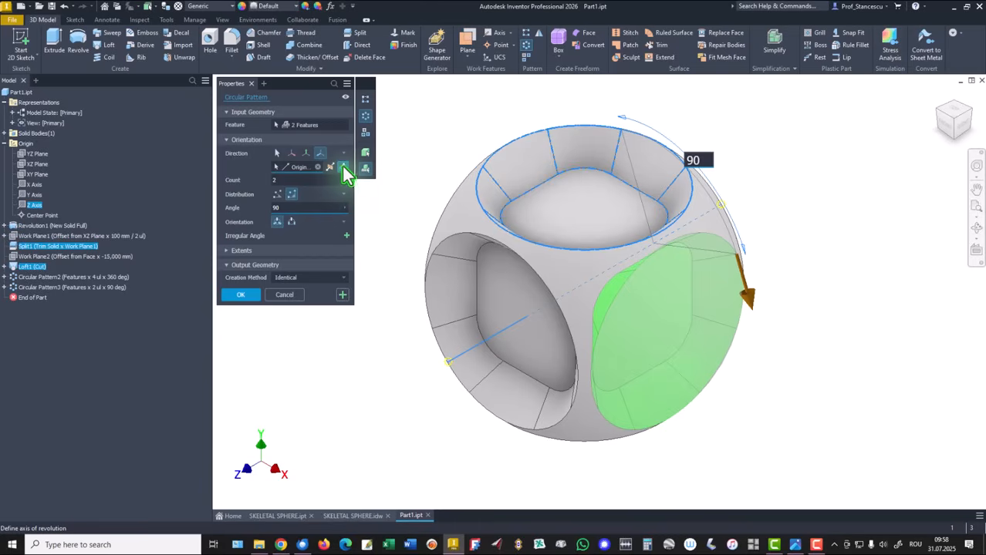
left_click(242, 296)
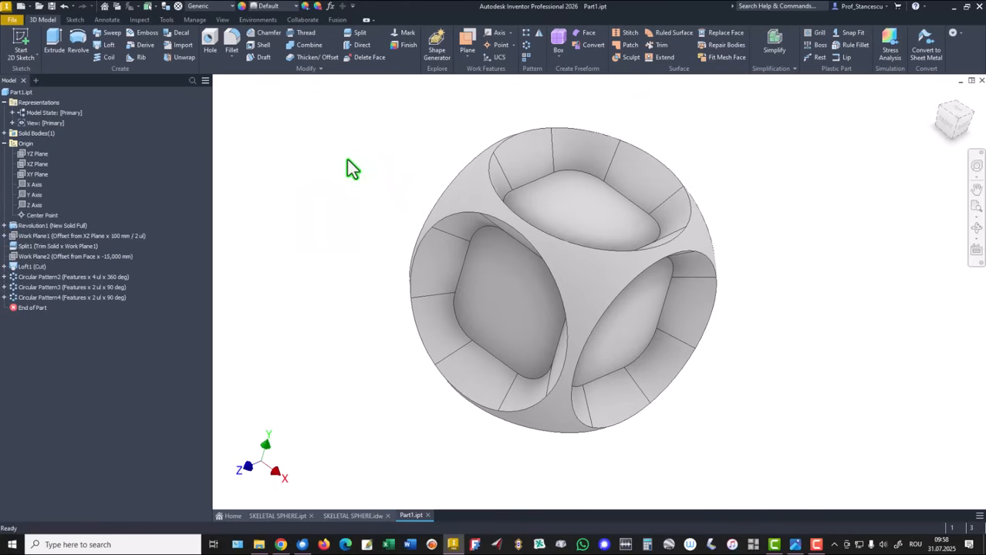
From the home view, sketch on the top pocket floor and project its rounded-square outline.
key("F6")
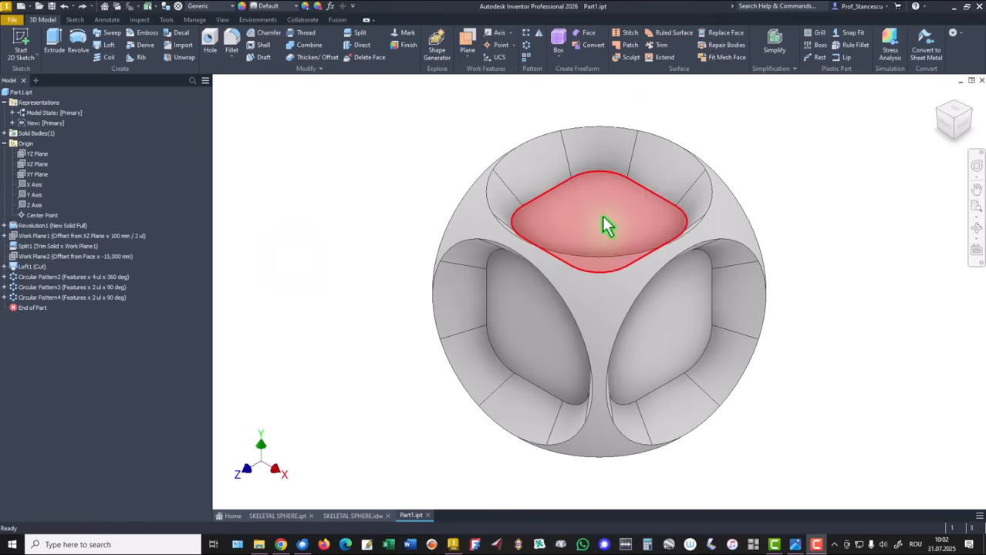
left_click(606, 225)
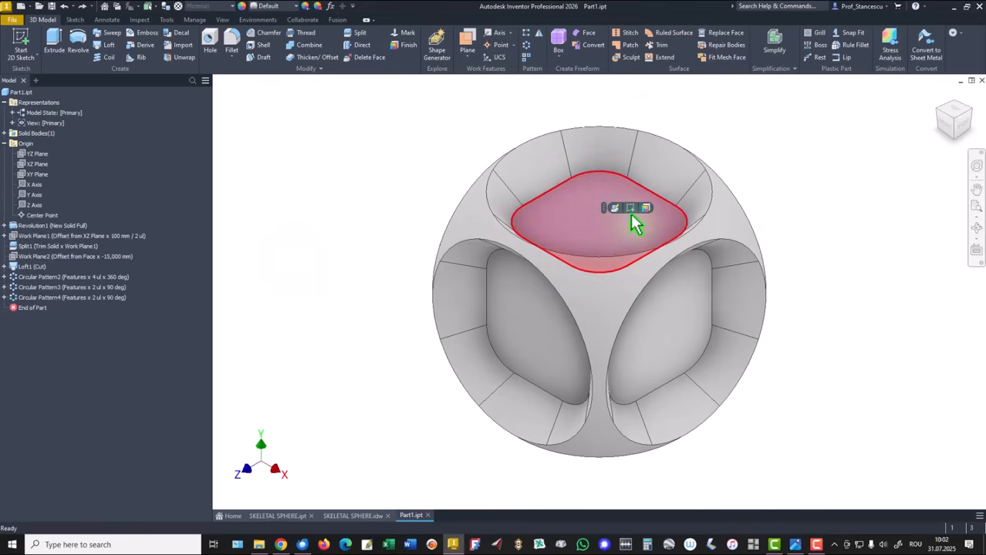
left_click(628, 208)
left_click(210, 47)
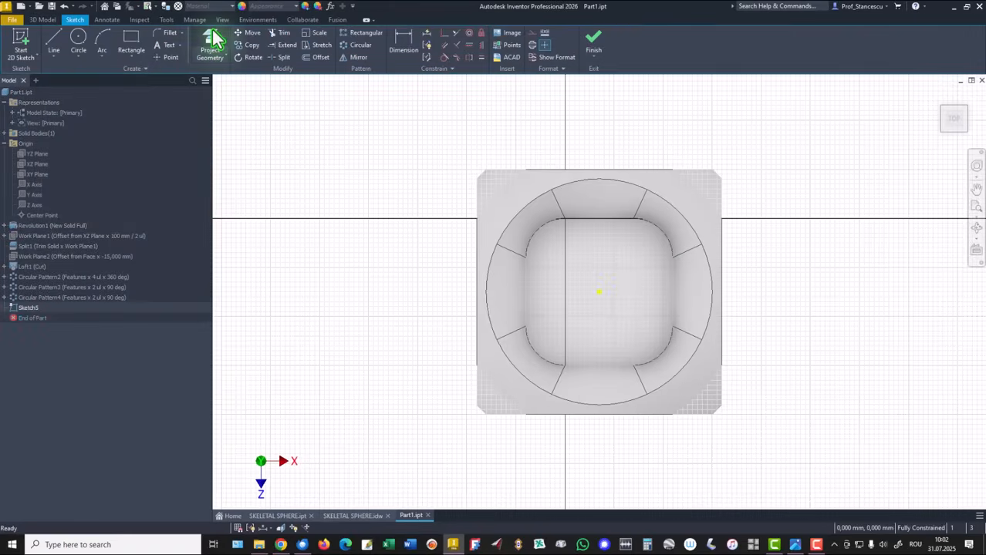
left_click(551, 283)
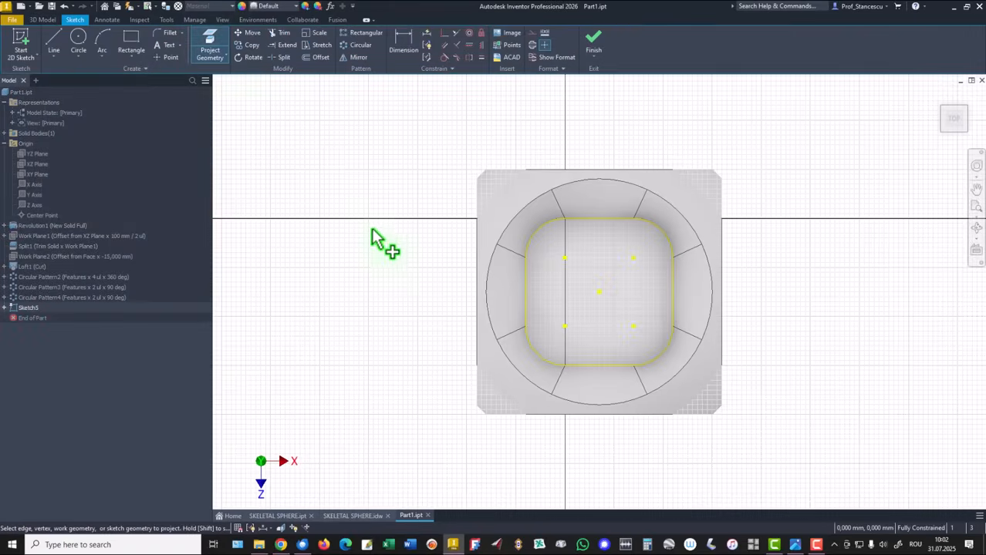
left_click(592, 45)
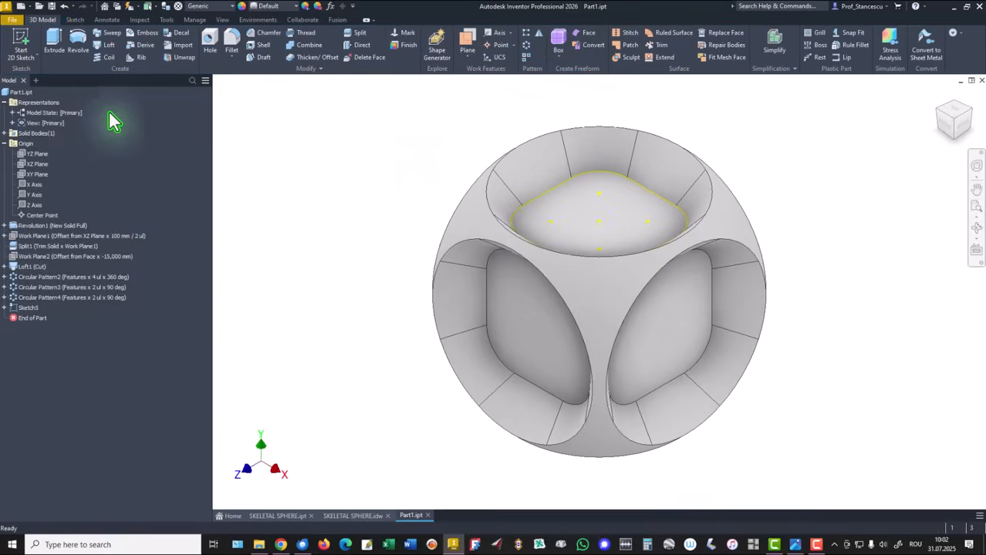
left_click(54, 40)
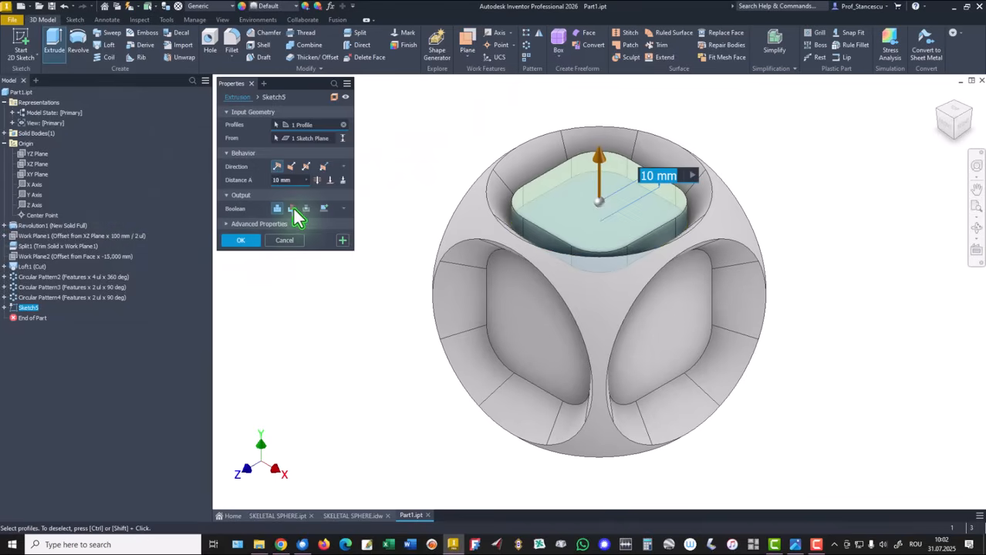
Cut Sketch5 through all from the top pocket floor.
left_click(291, 207)
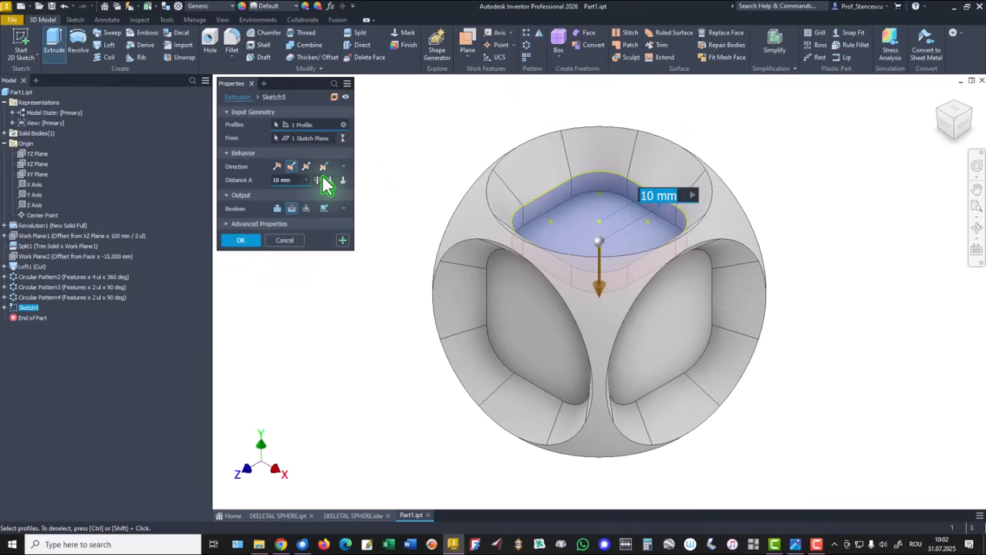
left_click(317, 180)
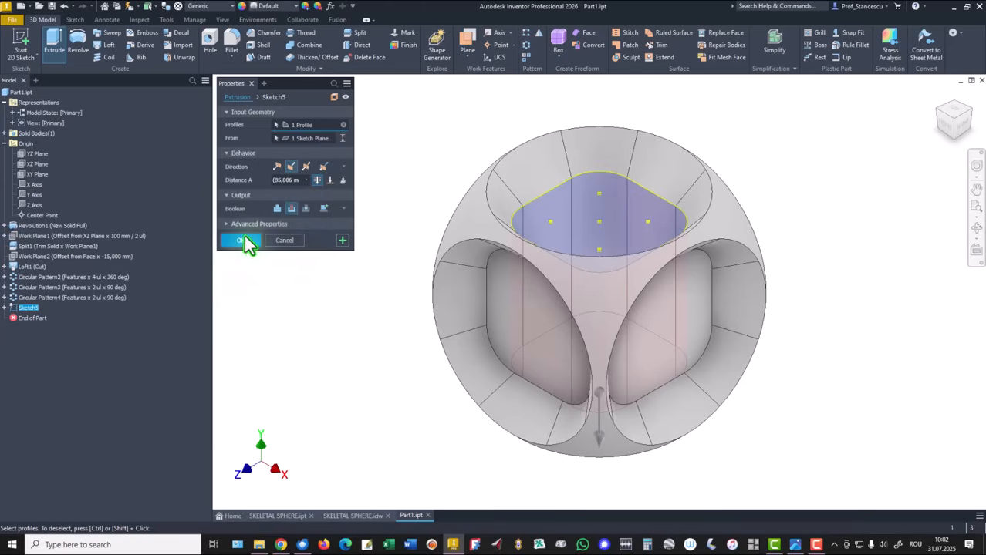
left_click(243, 240)
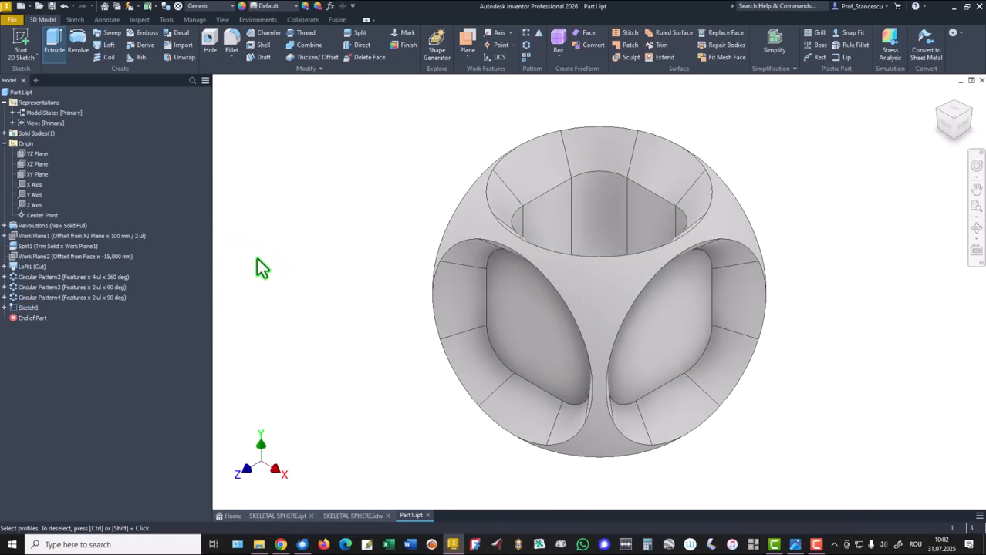
Sketch on the left pocket floor and project its outline into the sketch.
left_click(528, 341)
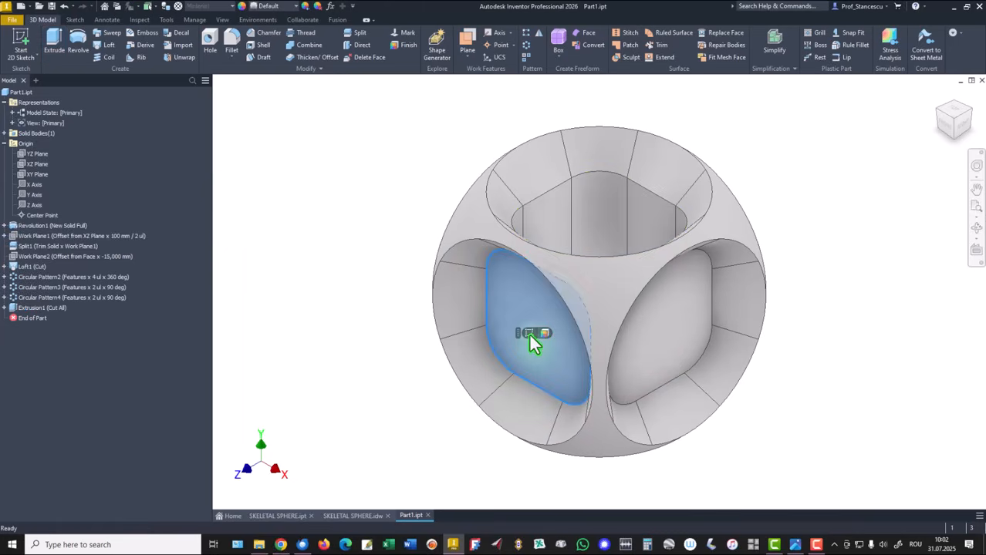
left_click(528, 332)
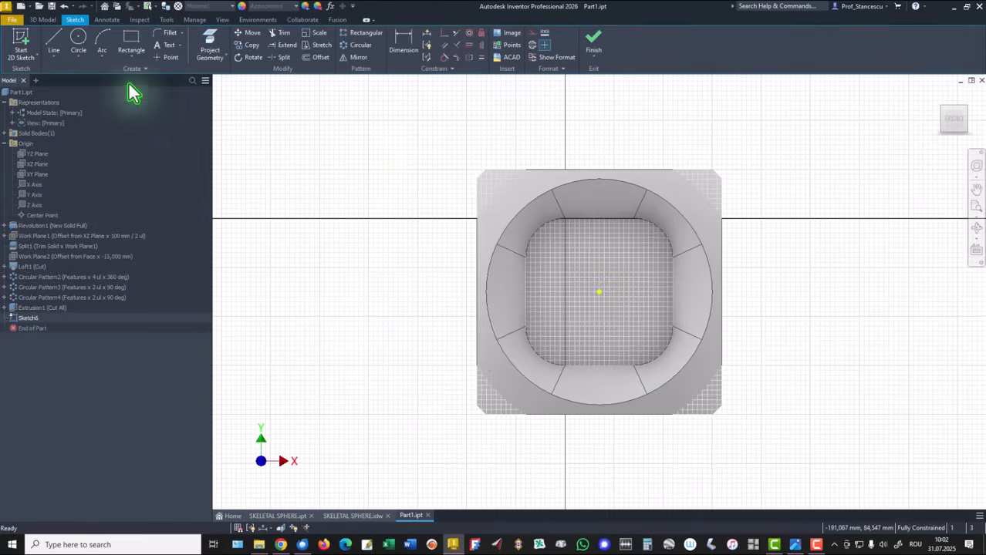
left_click(209, 46)
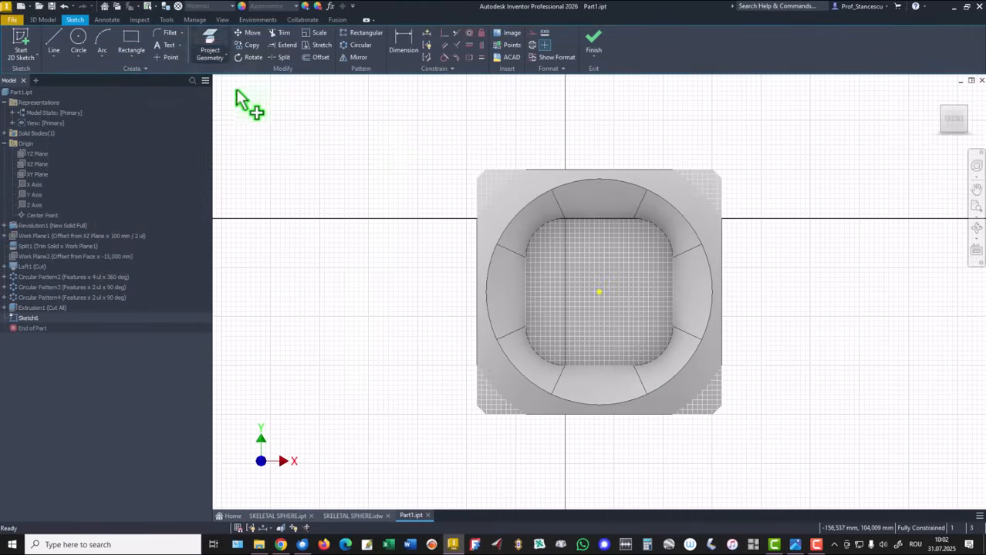
left_click(599, 286)
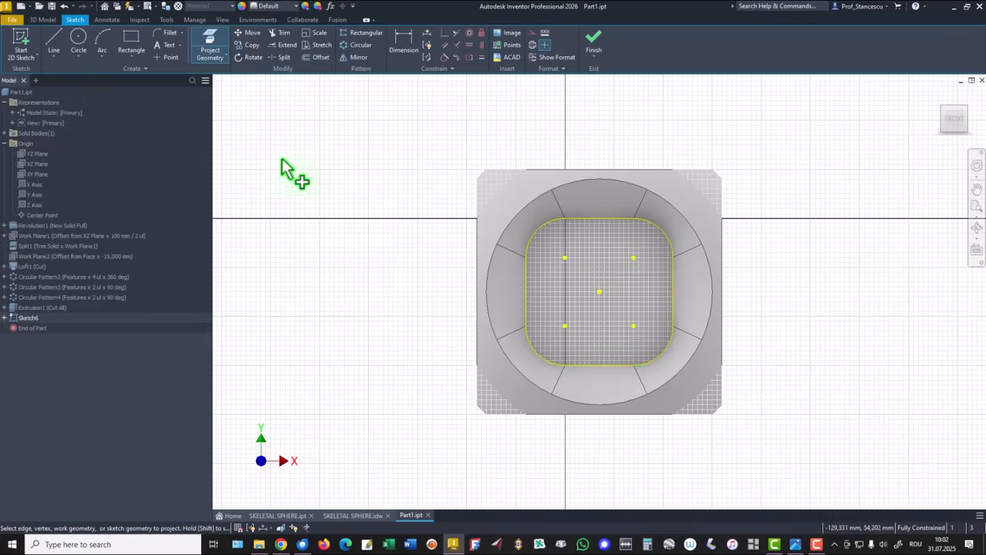
left_click(589, 46)
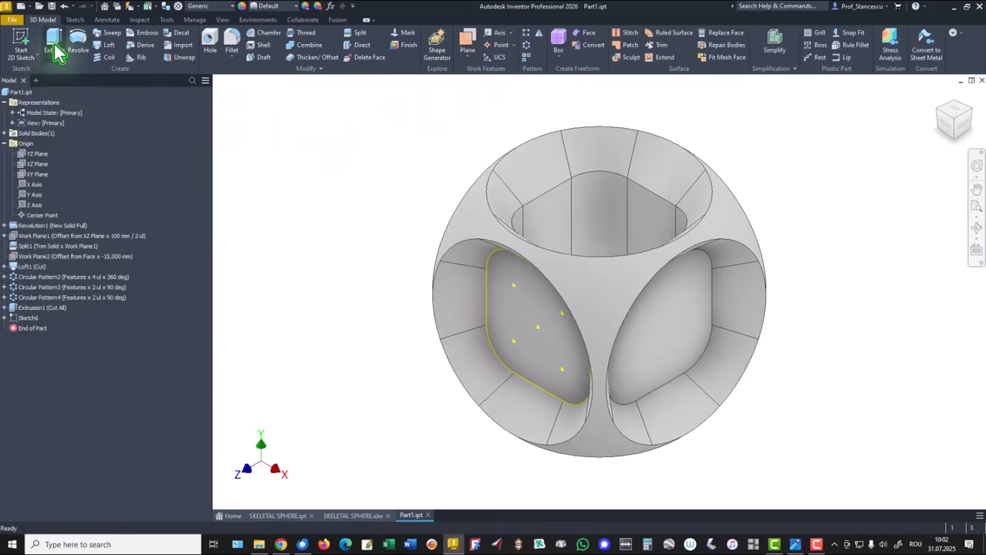
Extrude-cut the left pocket outline through all of the sphere.
left_click(53, 45)
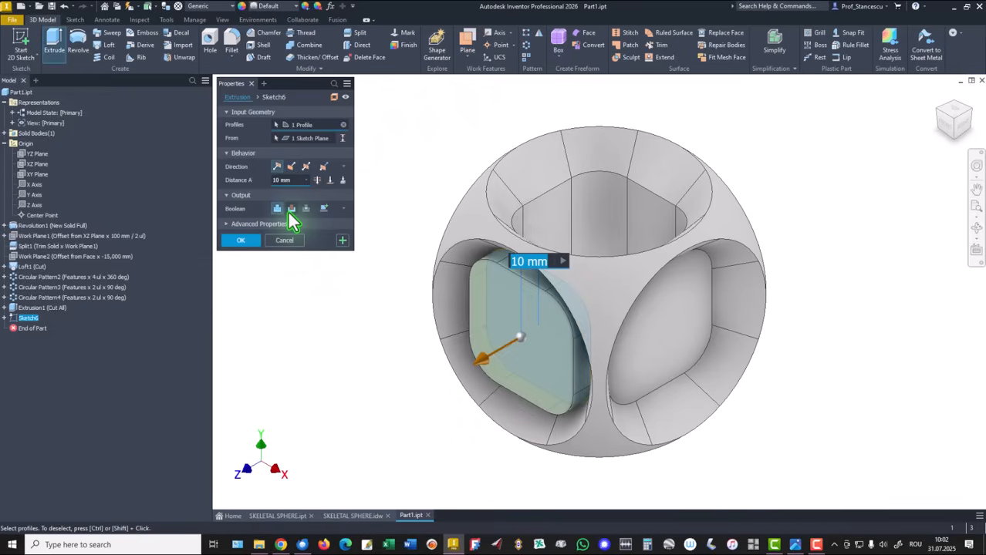
left_click(291, 209)
left_click(317, 180)
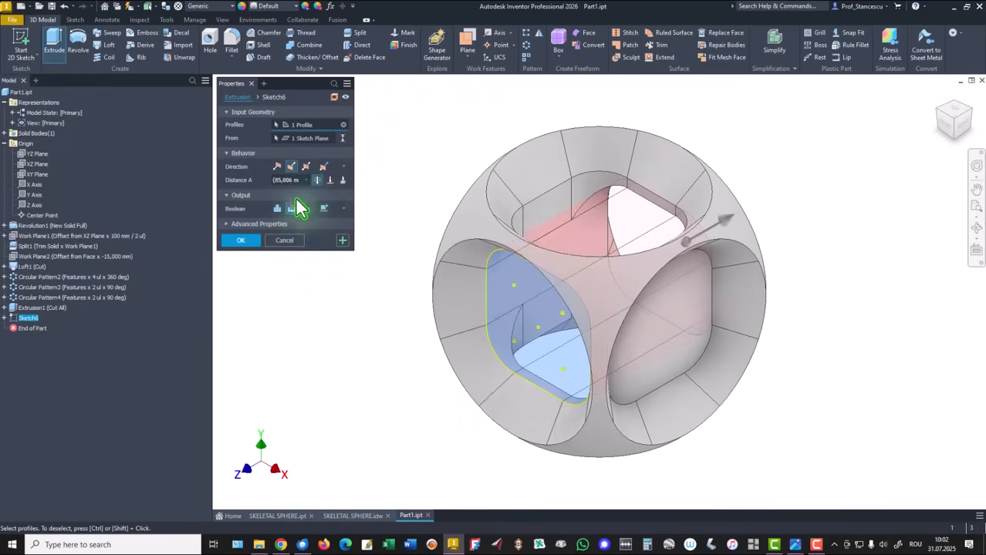
left_click(244, 241)
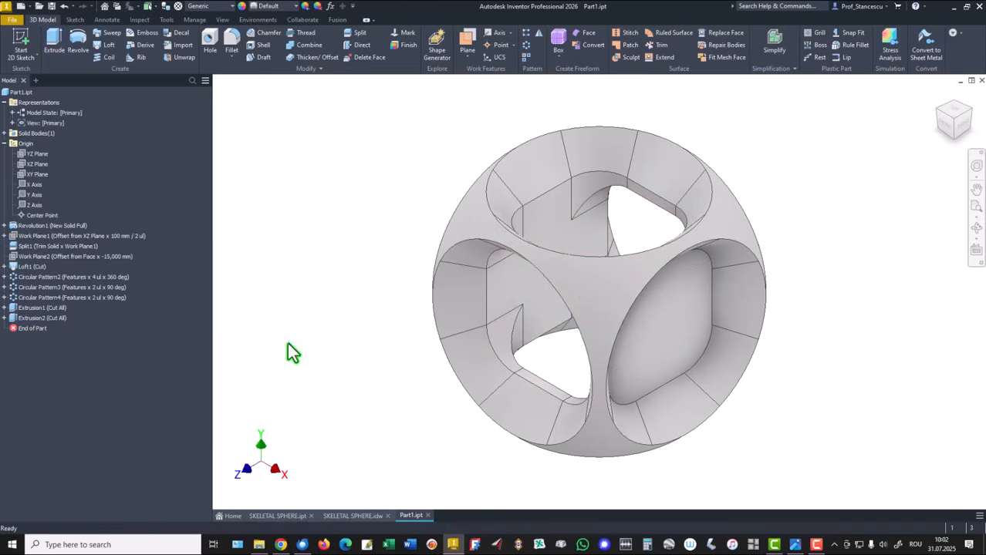
Sketch on the right pocket floor and project its outline into the sketch.
left_click(673, 347)
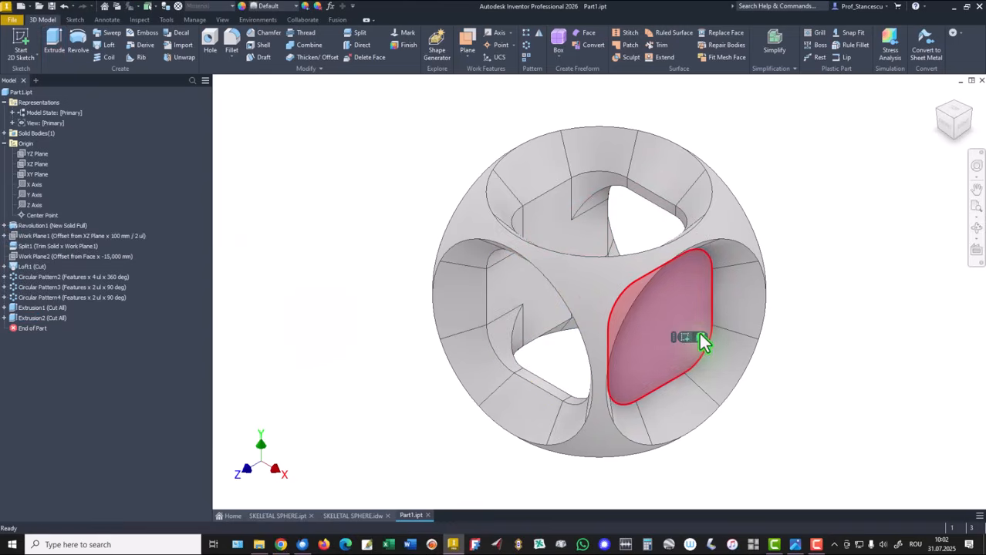
left_click(685, 337)
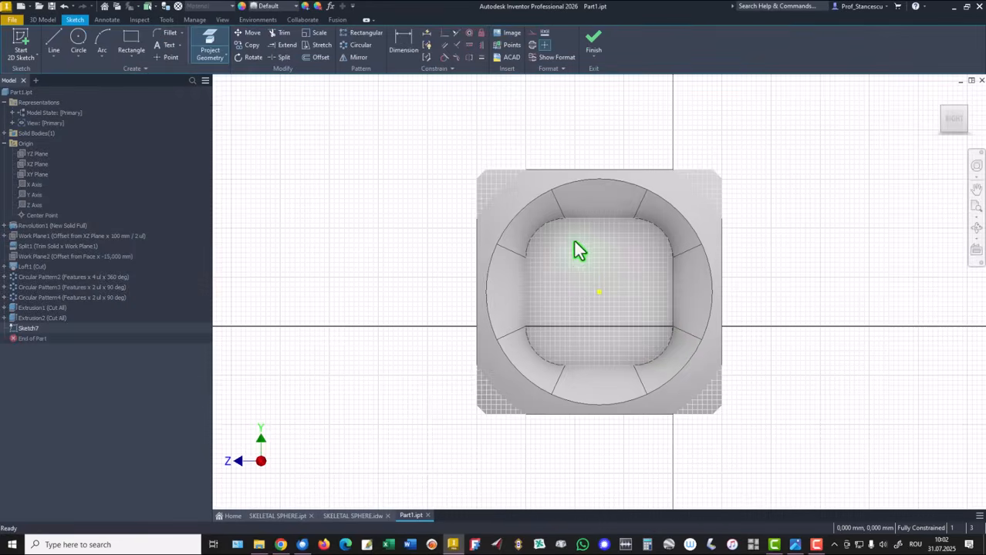
left_click(210, 47)
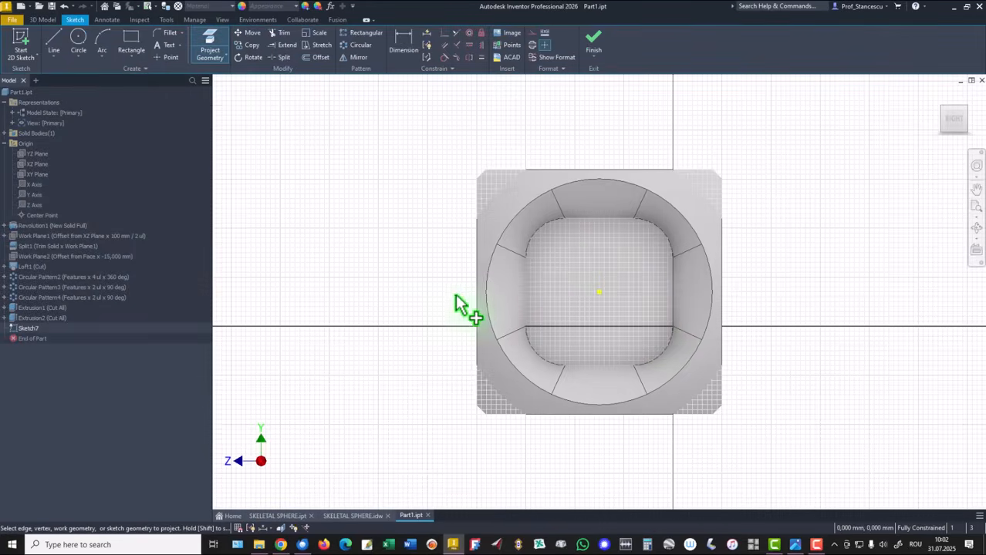
left_click(602, 266)
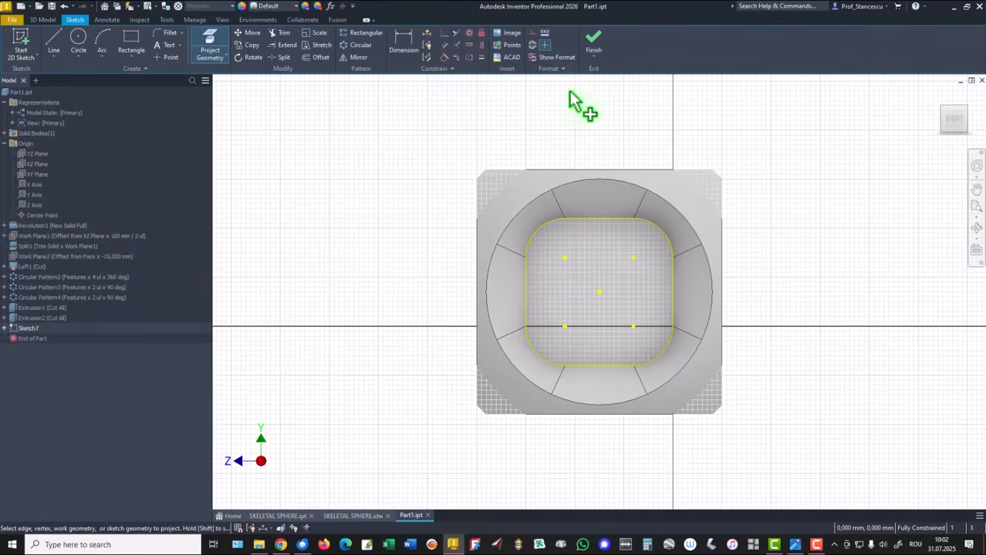
left_click(592, 48)
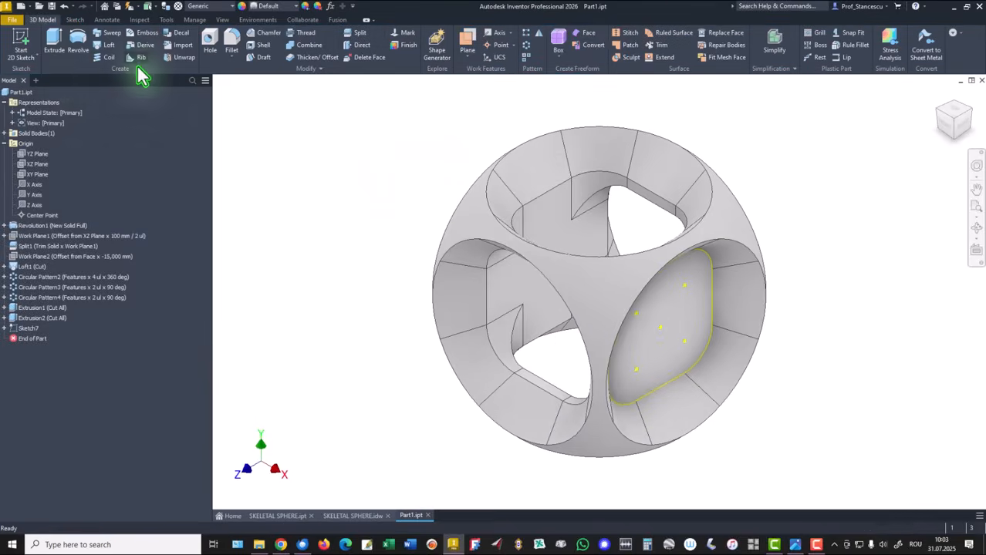
Extrude-cut the right pocket outline through all, then collapse Origin and Representations in the browser.
left_click(54, 42)
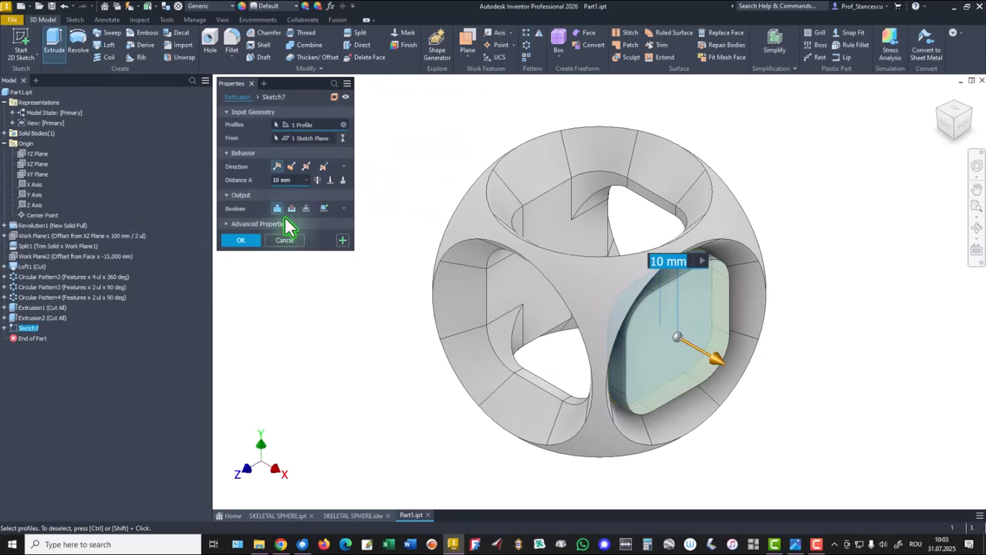
left_click(291, 209)
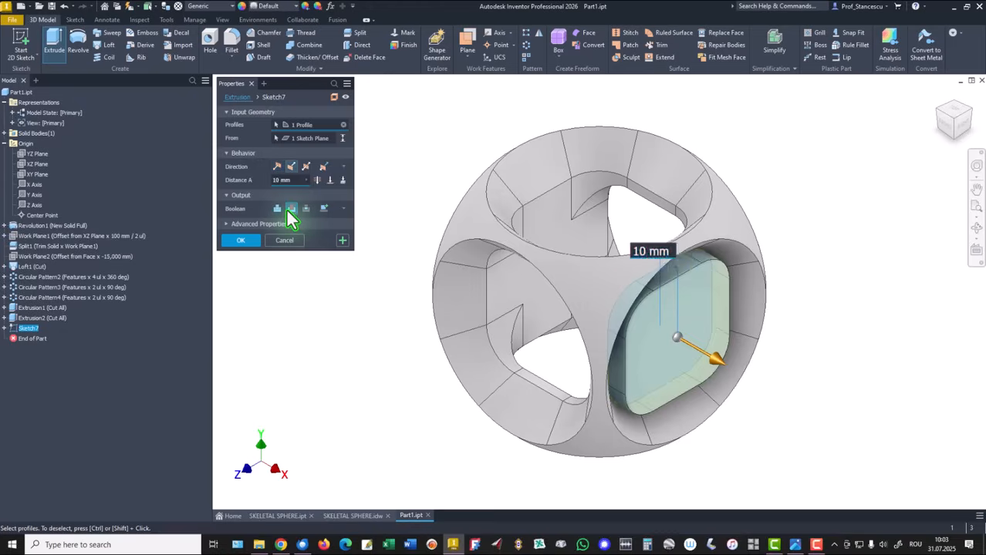
left_click(316, 181)
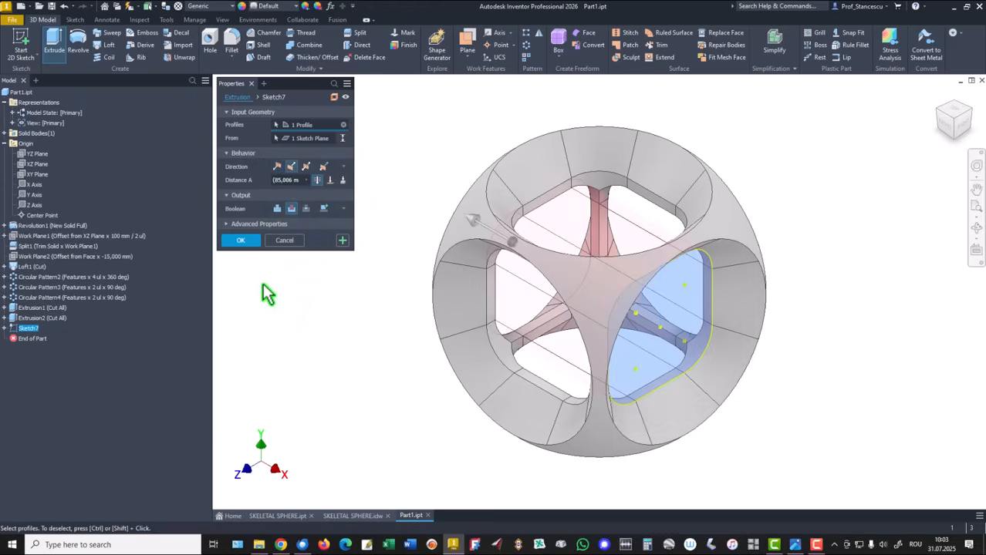
left_click(240, 242)
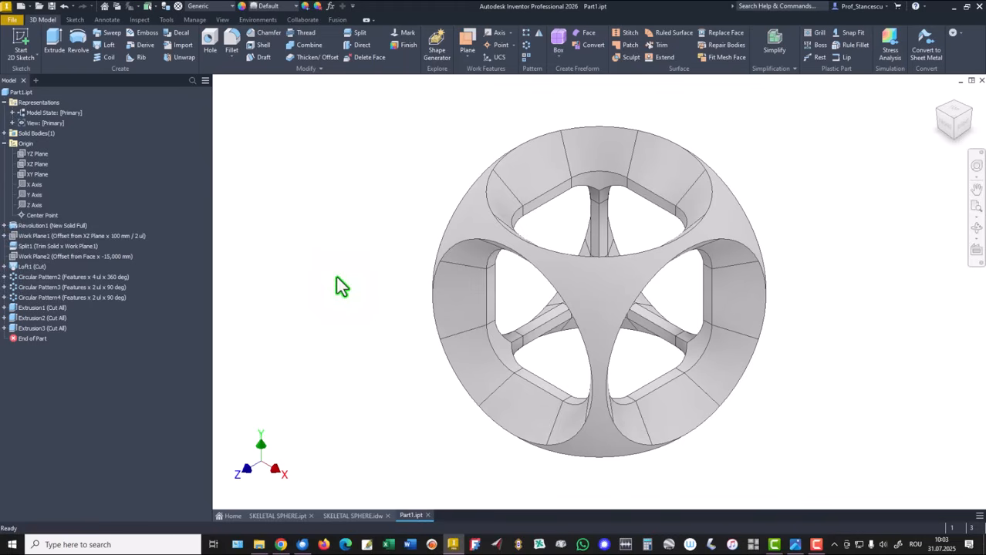
left_click(4, 143)
left_click(4, 102)
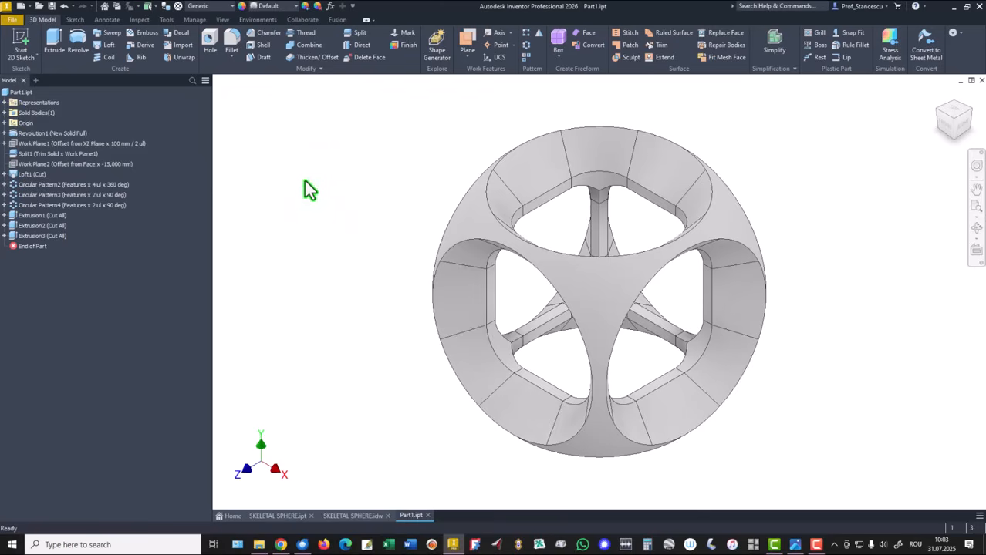
Update Part1's physical properties and copy its volume of 179143,155 mm^3.
right_click(14, 92)
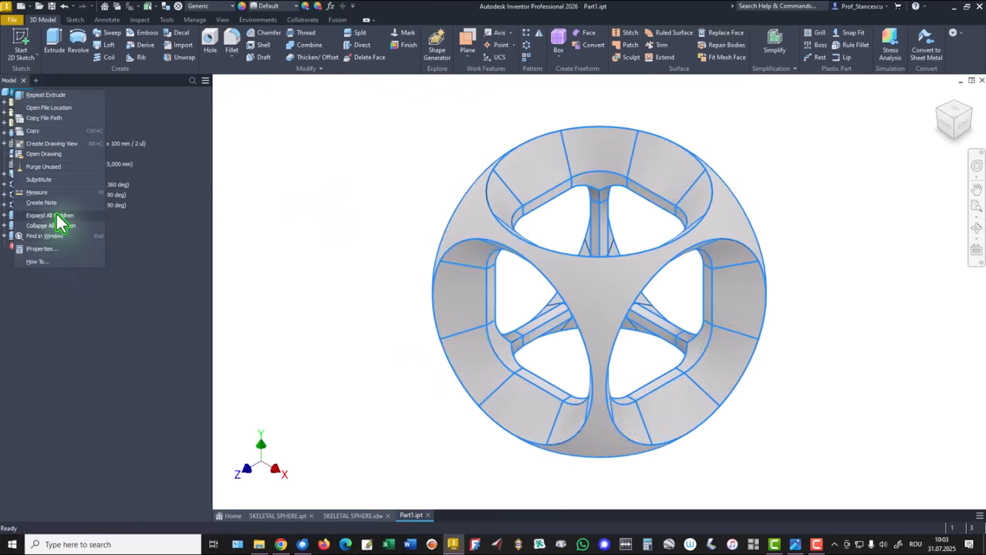
left_click(47, 249)
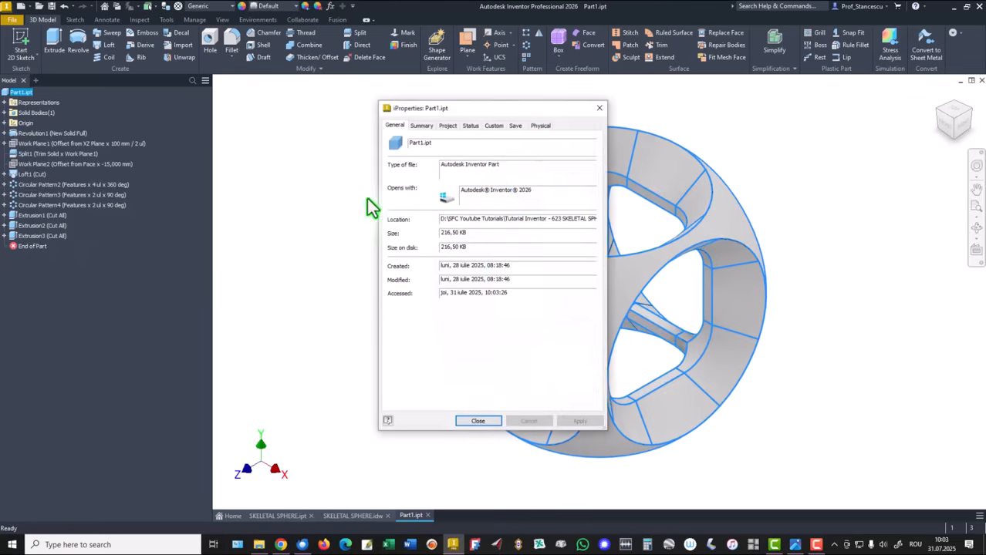
left_click(541, 126)
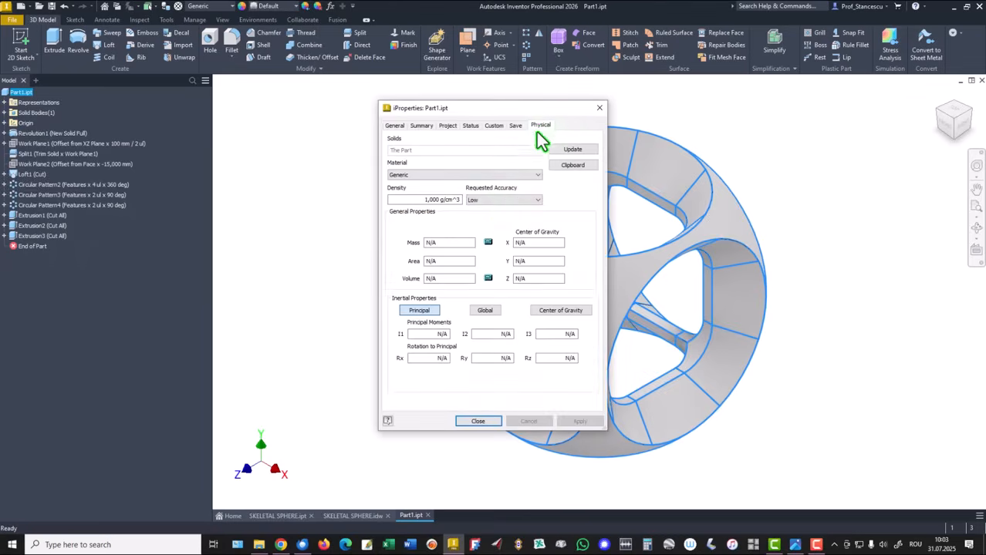
left_click(567, 149)
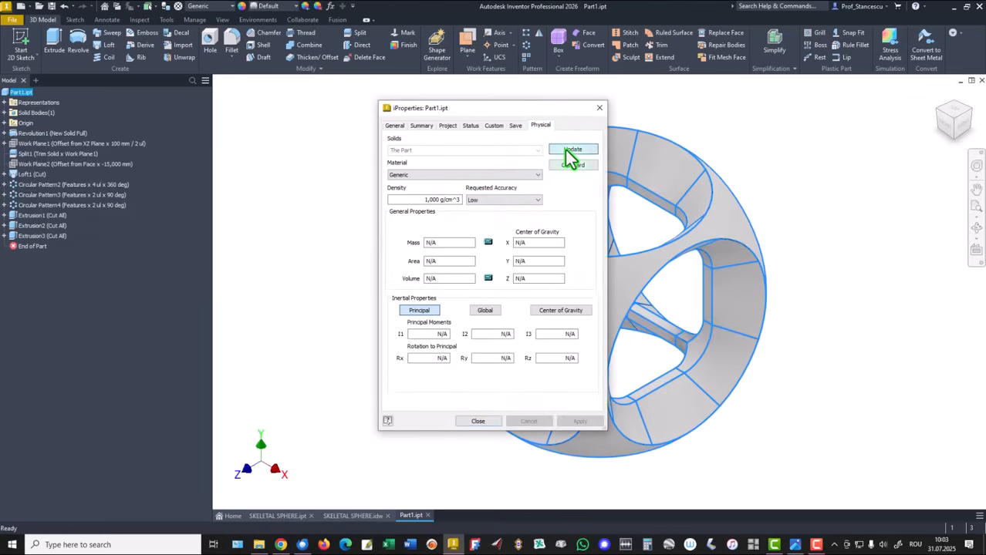
left_click(474, 282)
left_click_drag(473, 281, 382, 279)
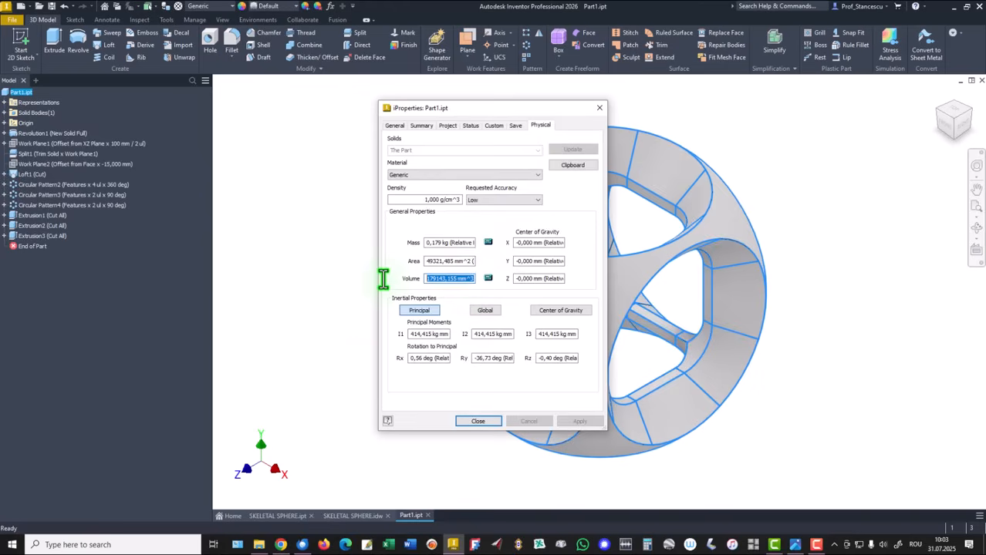
key("ctrl+c")
left_click(478, 421)
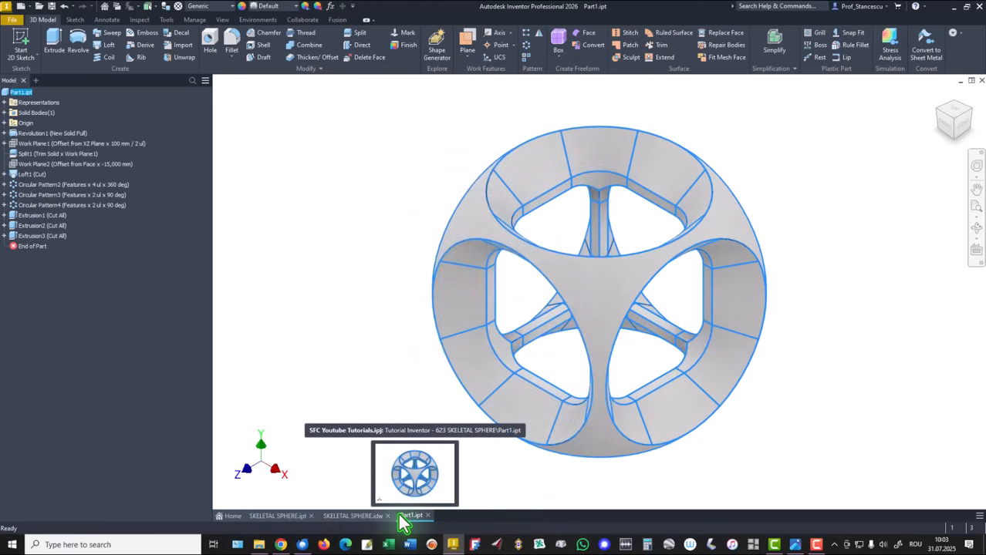
In the SKELETAL SPHERE drawing, paste the copied volume into the Volume note, then cancel the edit.
left_click(356, 518)
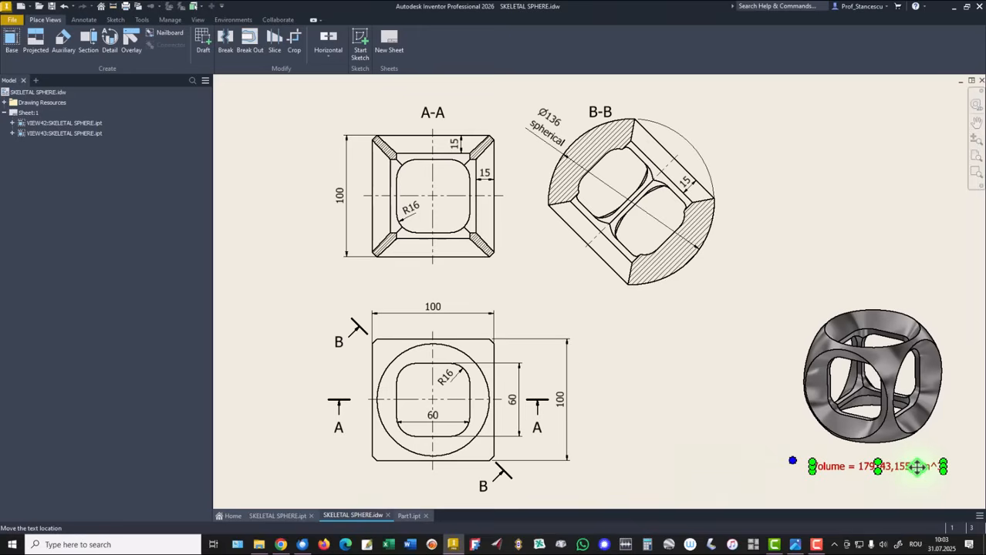
double_click(917, 466)
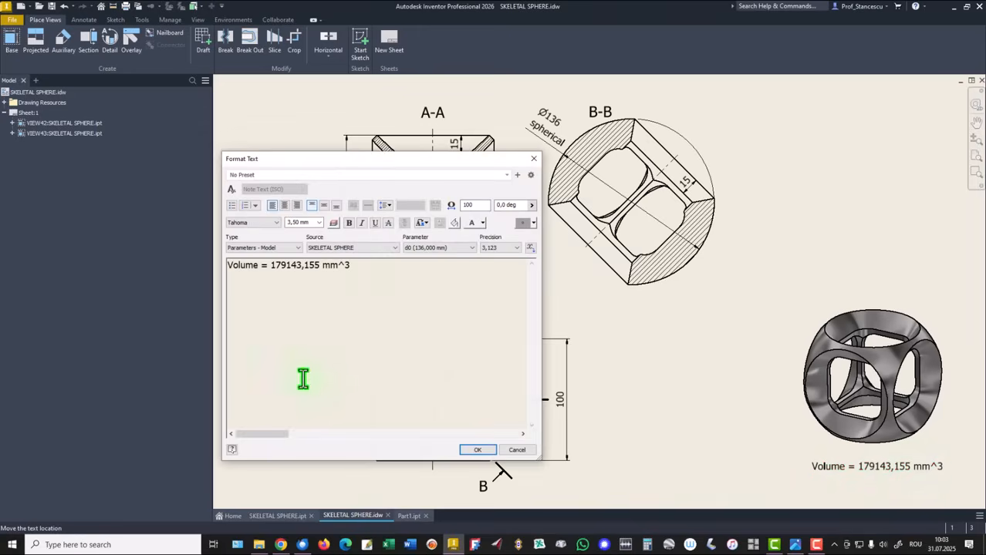
key("Return")
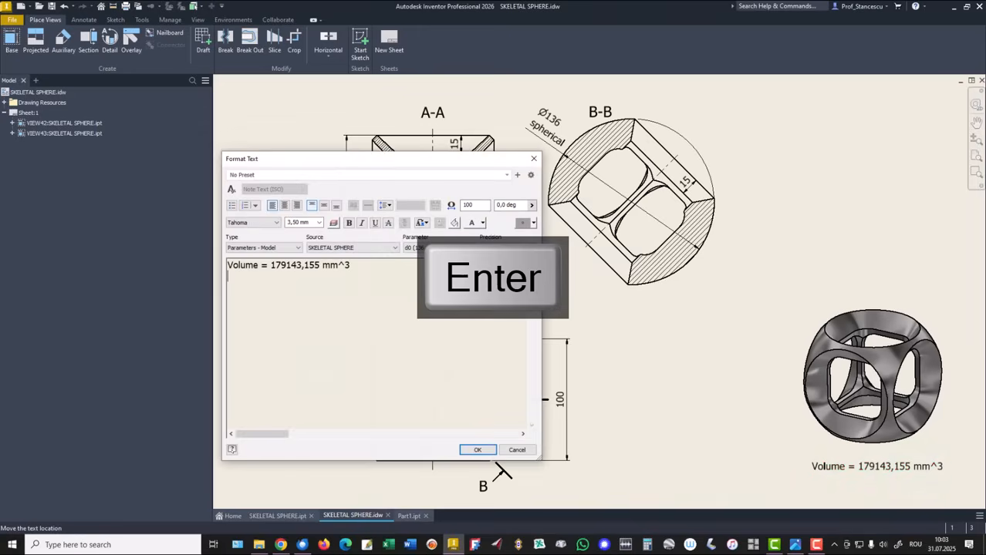
key("ctrl+v")
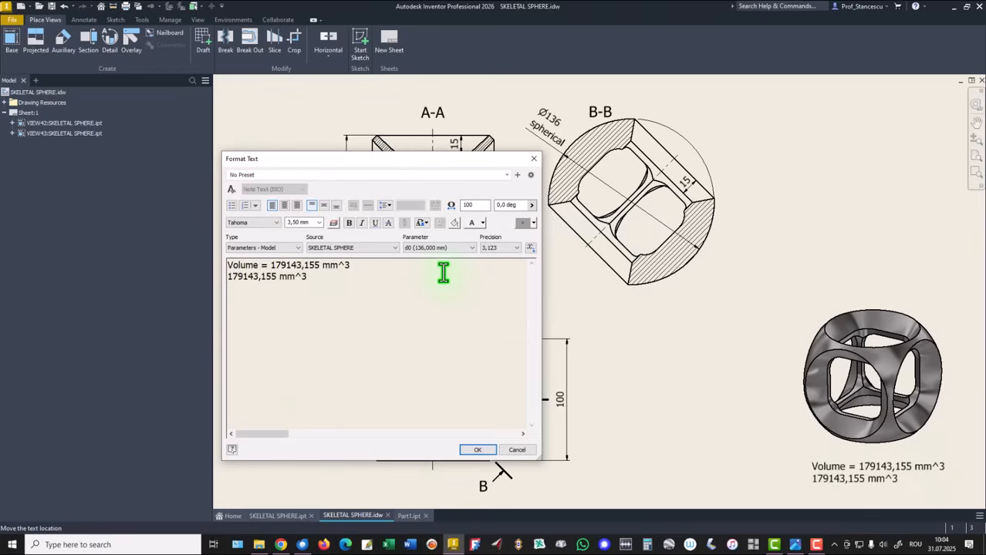
left_click(518, 451)
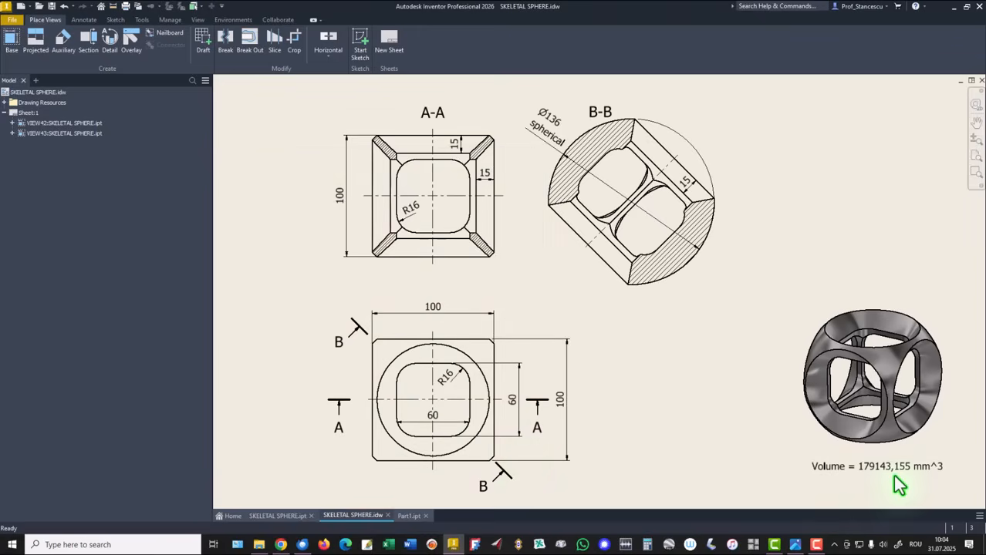
Back in Part1, set the part material to Stainless Steel.
left_click(403, 517)
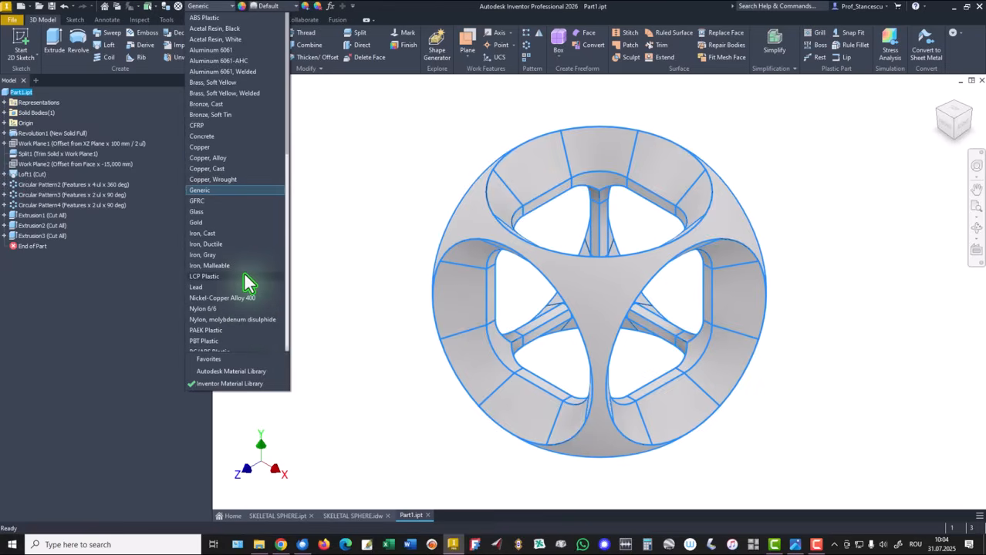
scroll(245, 282, "down", 10)
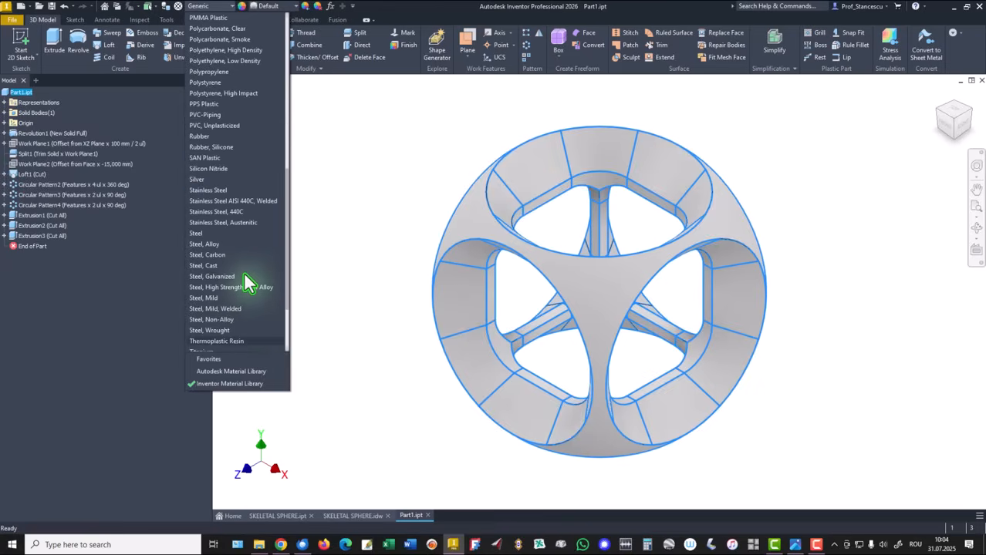
left_click(245, 194)
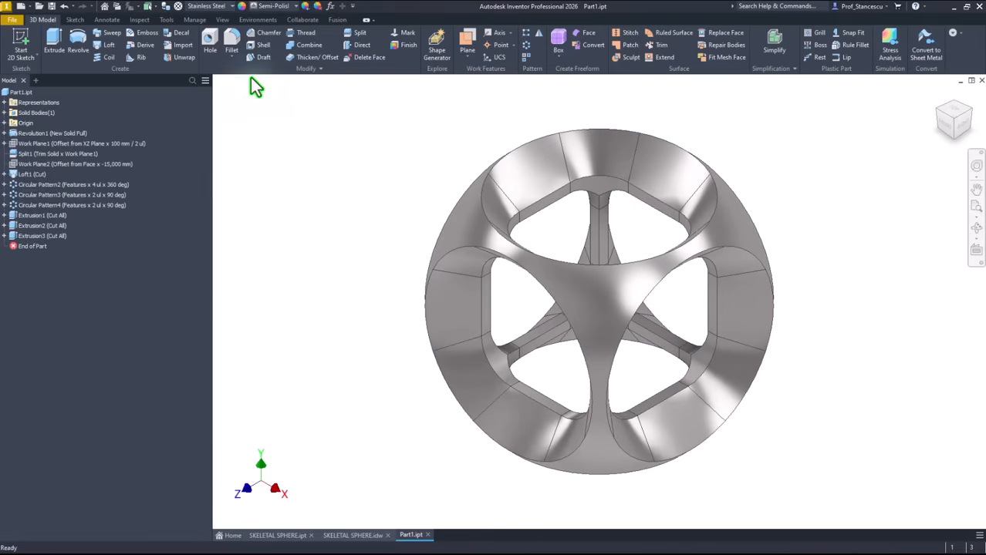
Light the model with Default Lights and display it in Shaded visual style.
left_click(222, 19)
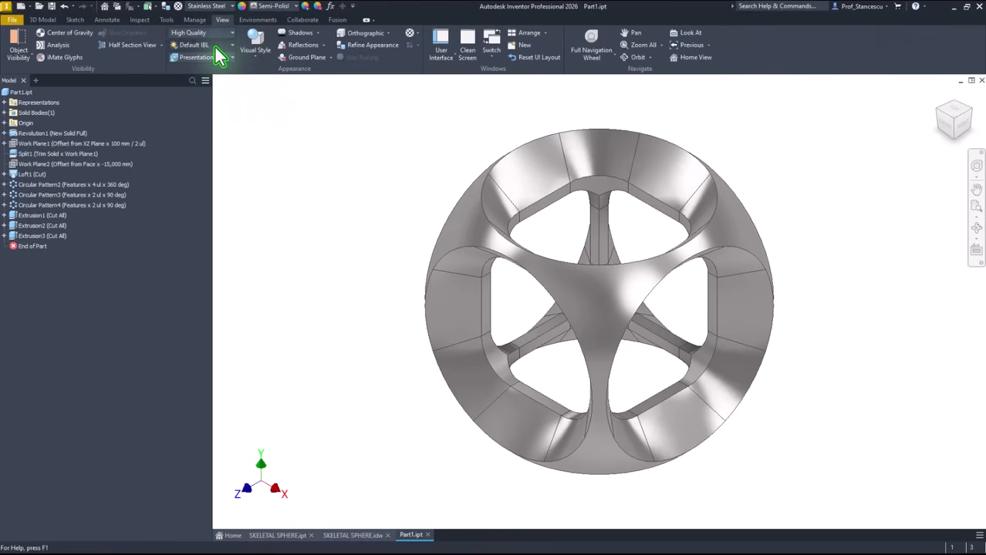
left_click(217, 46)
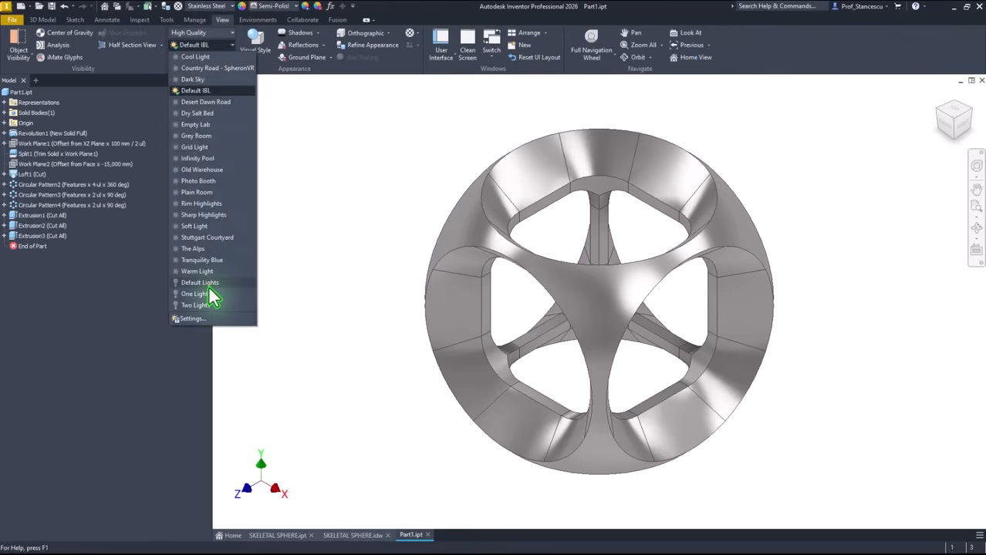
left_click(202, 284)
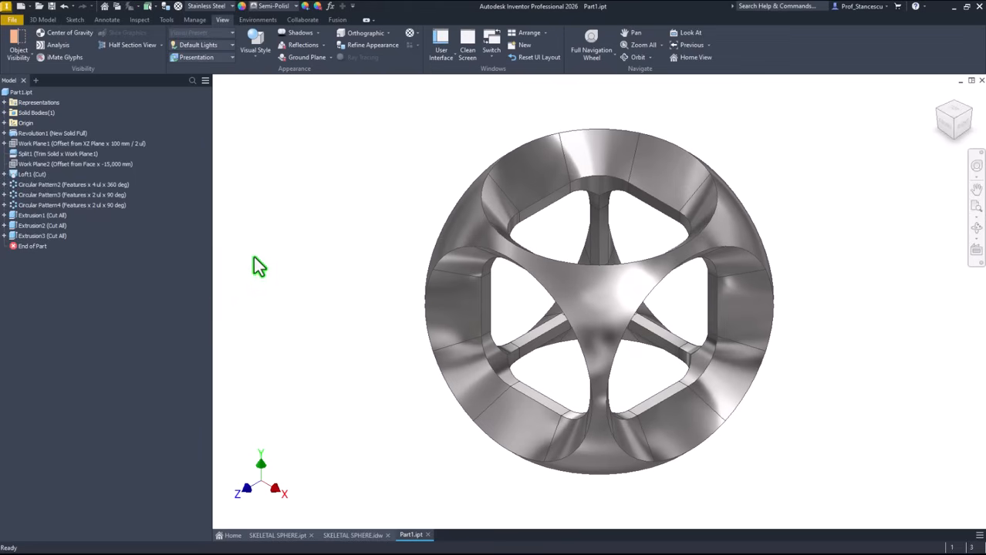
left_click(254, 55)
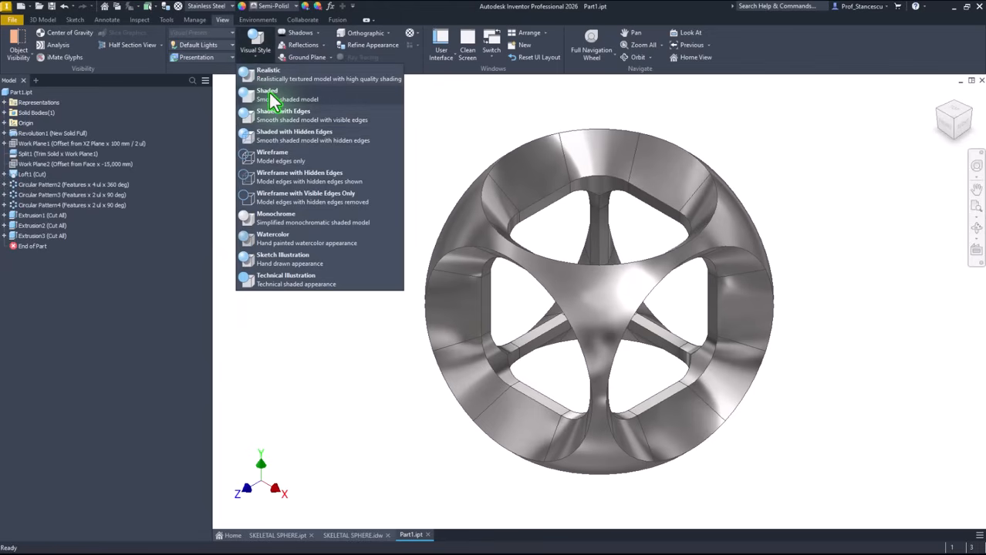
left_click(272, 101)
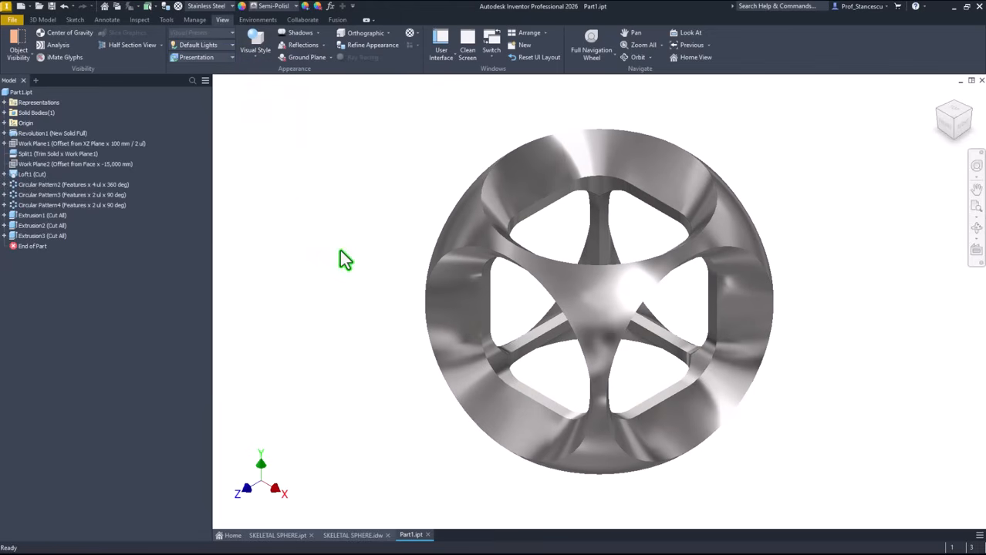
Compare the SKELETAL SPHERE part against Part1, ending on Part1.
left_click(271, 536)
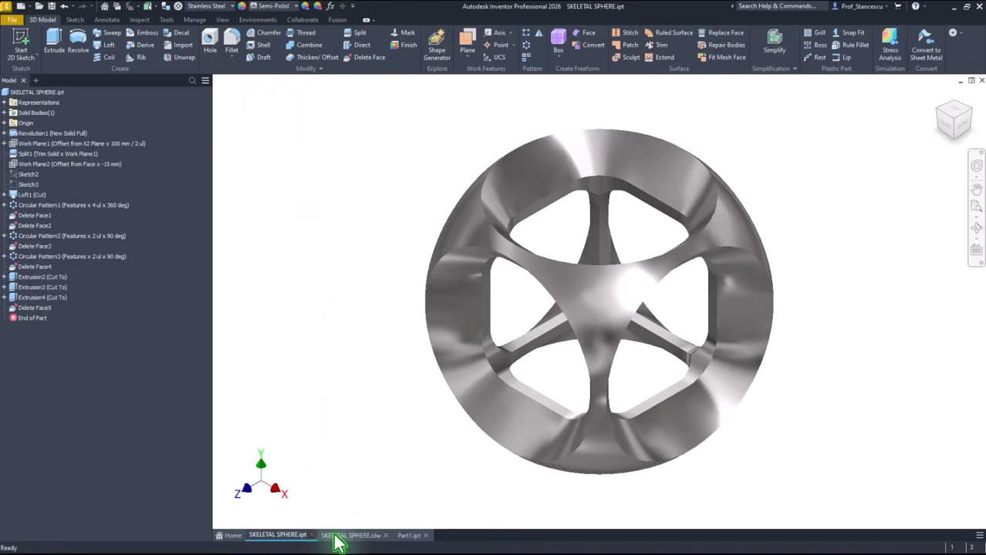
left_click(417, 535)
left_click(286, 535)
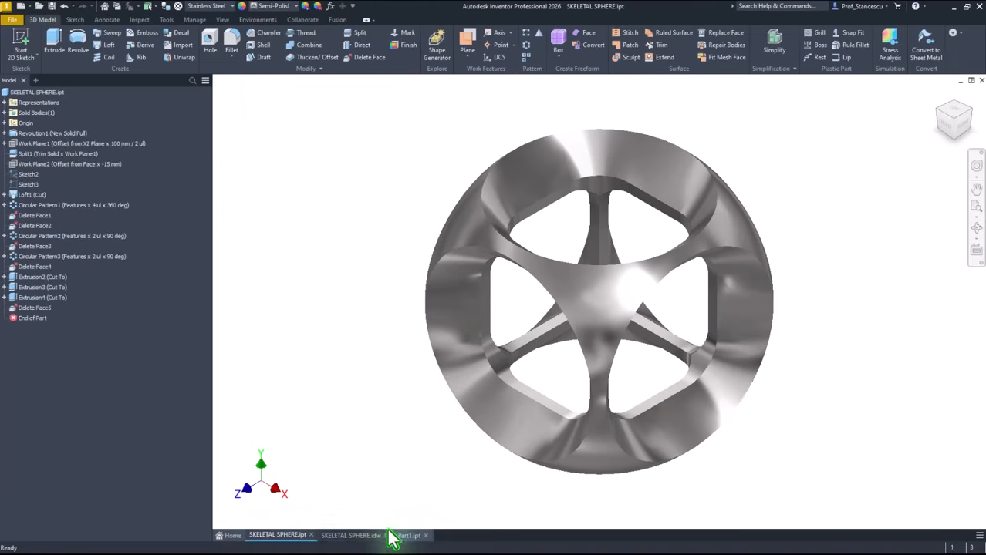
left_click(413, 535)
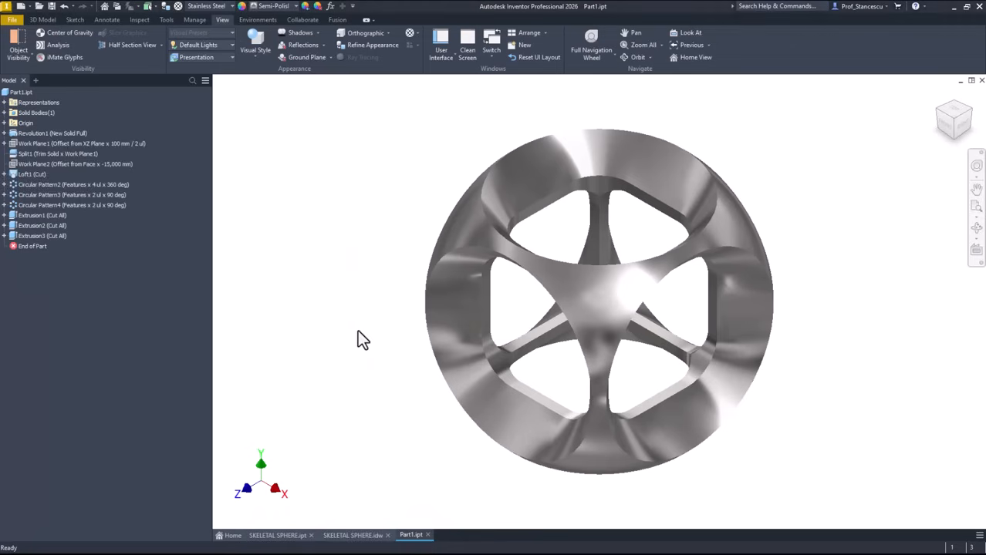